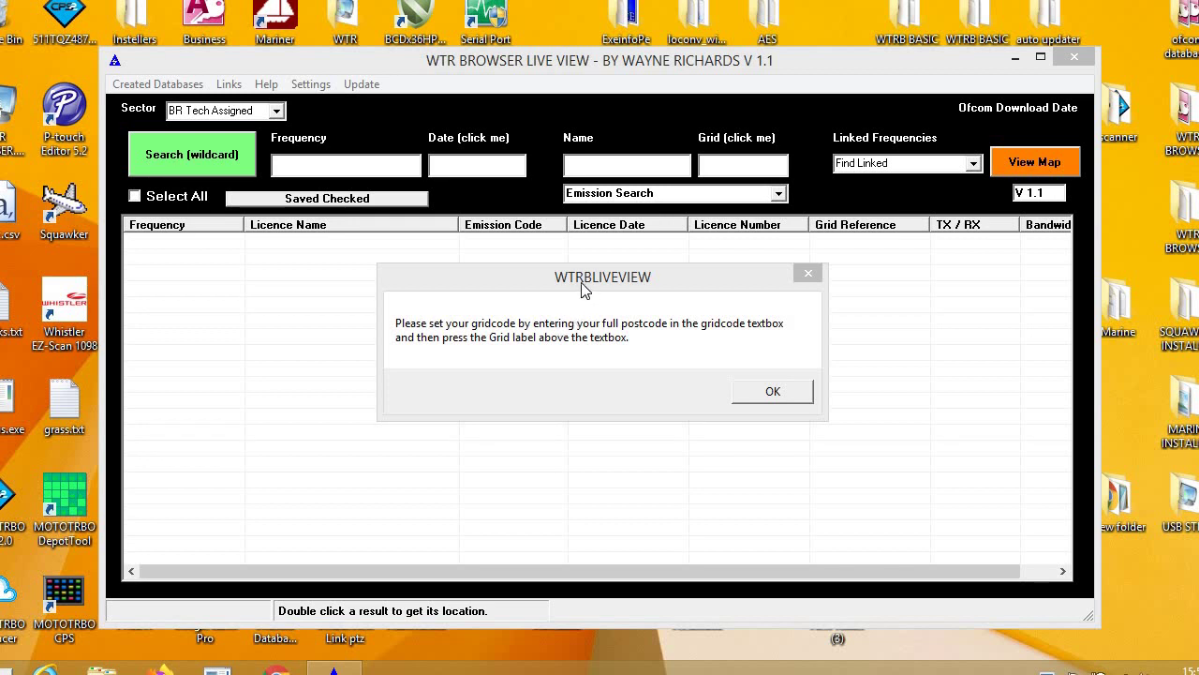
- Dismiss the gridcode prompt and set the local grid code by looking up the full postcode
drag(594, 282, 598, 257)
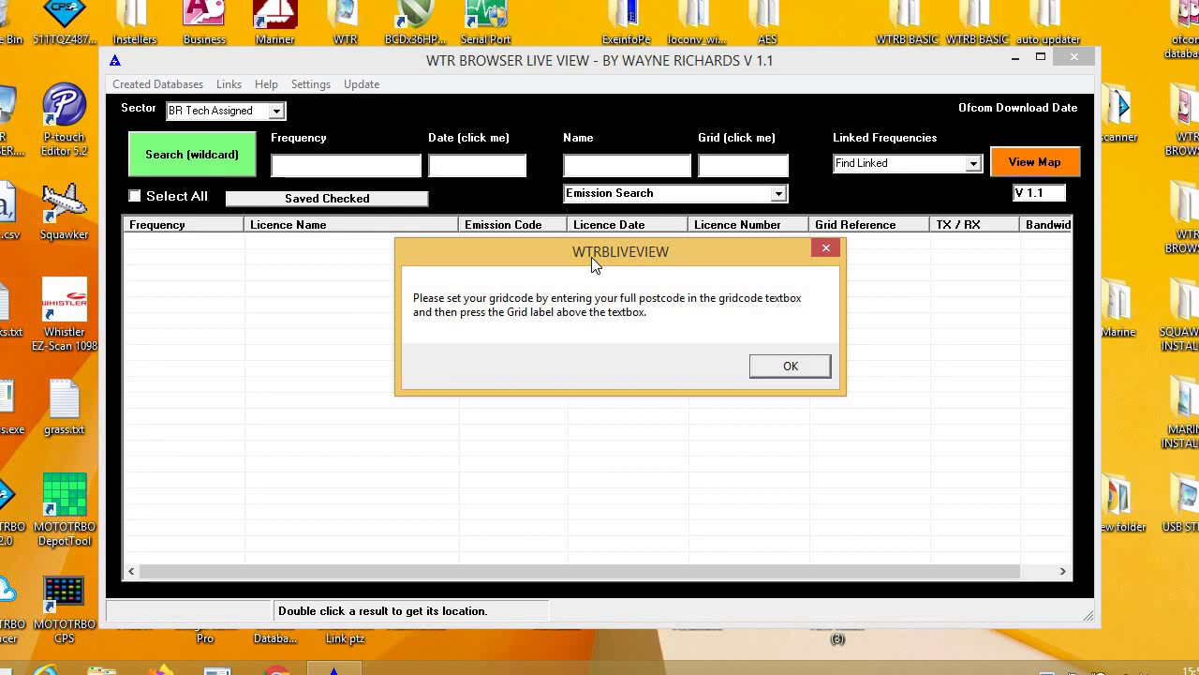
drag(583, 259, 597, 239)
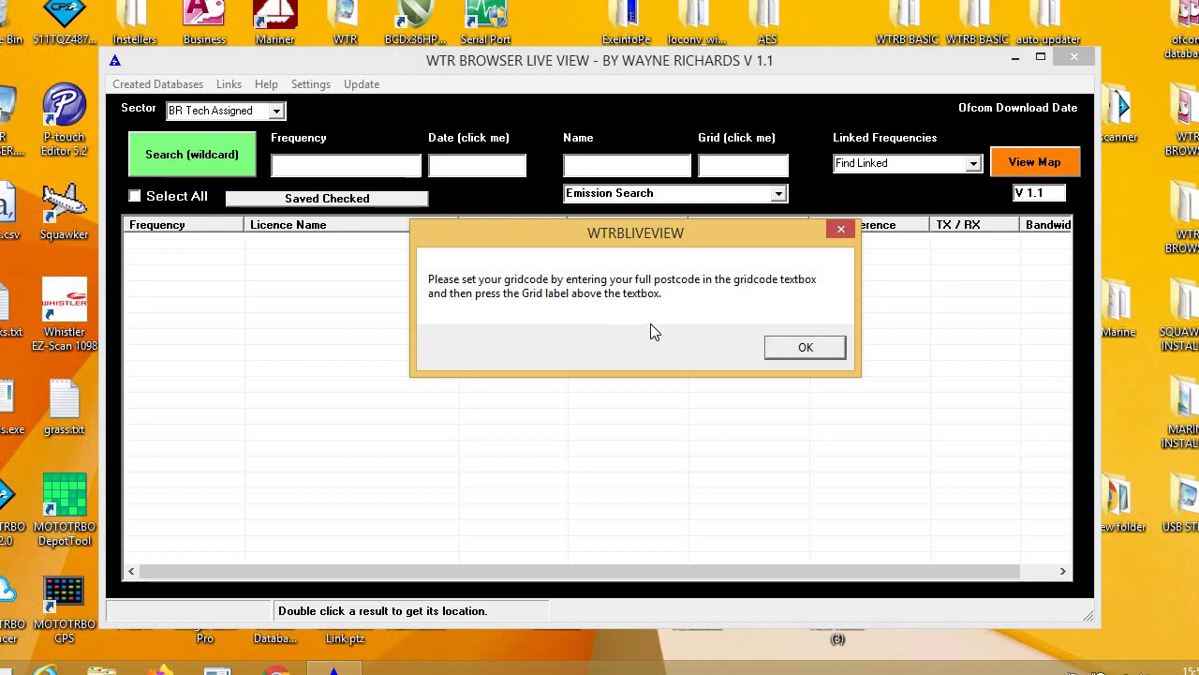
drag(686, 237, 686, 232)
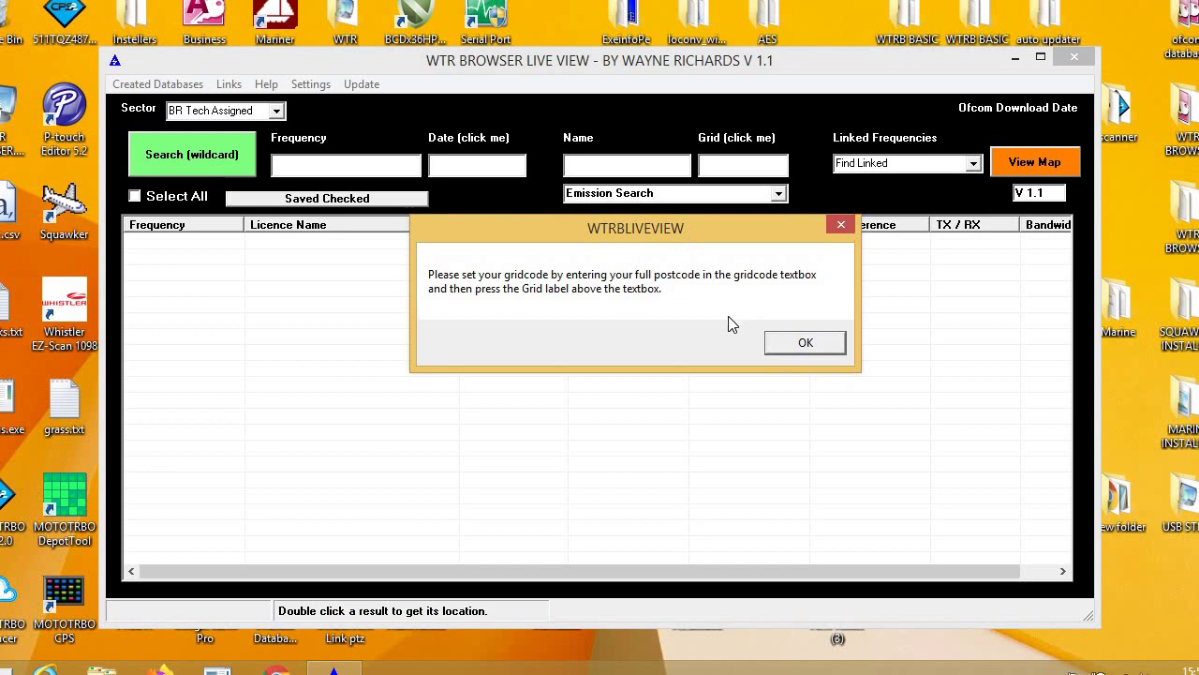
click(803, 343)
click(740, 163)
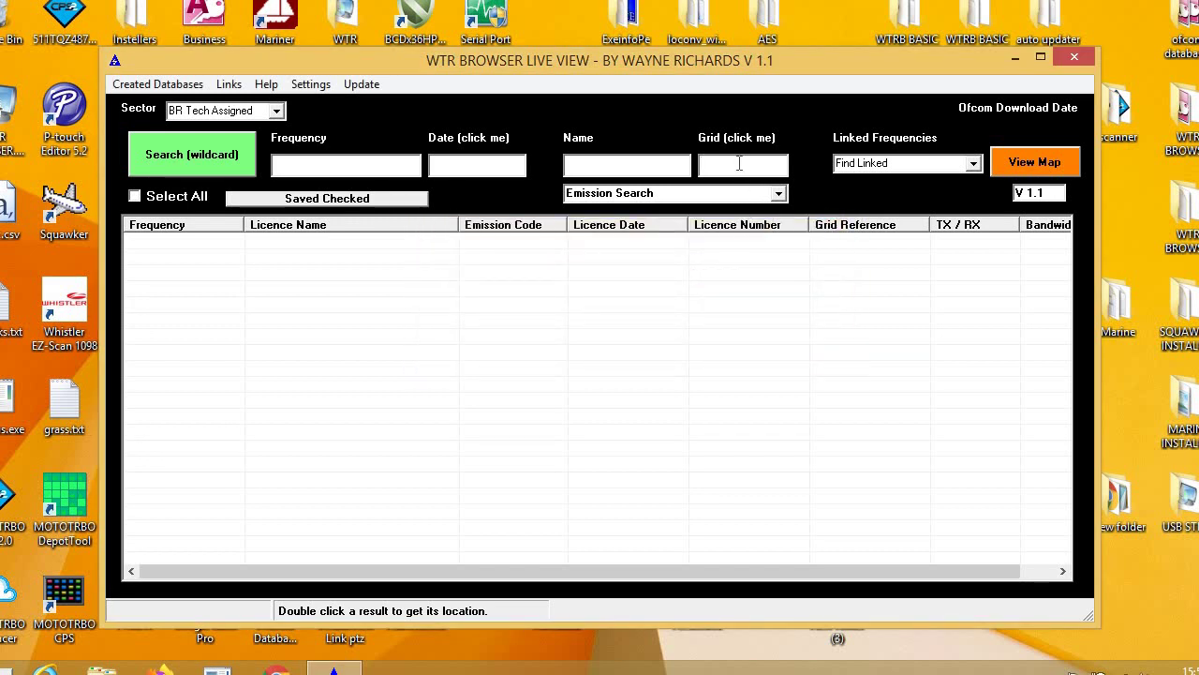
mouse_move(740, 163)
text(cv13)
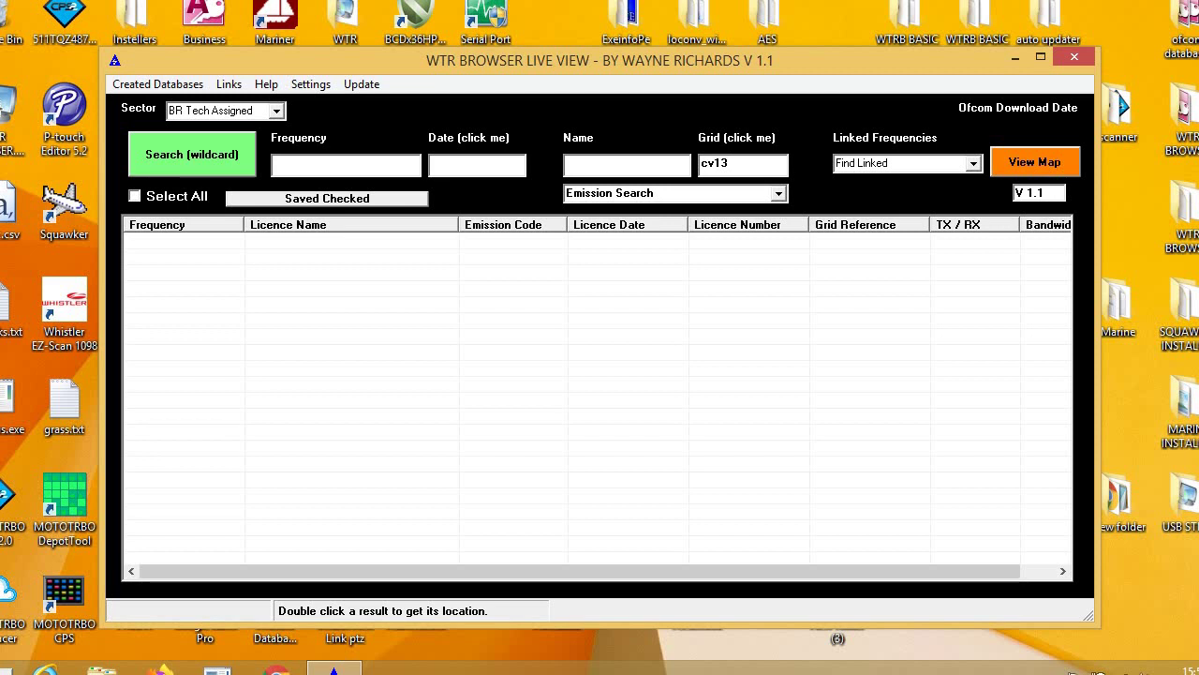
text(eq)
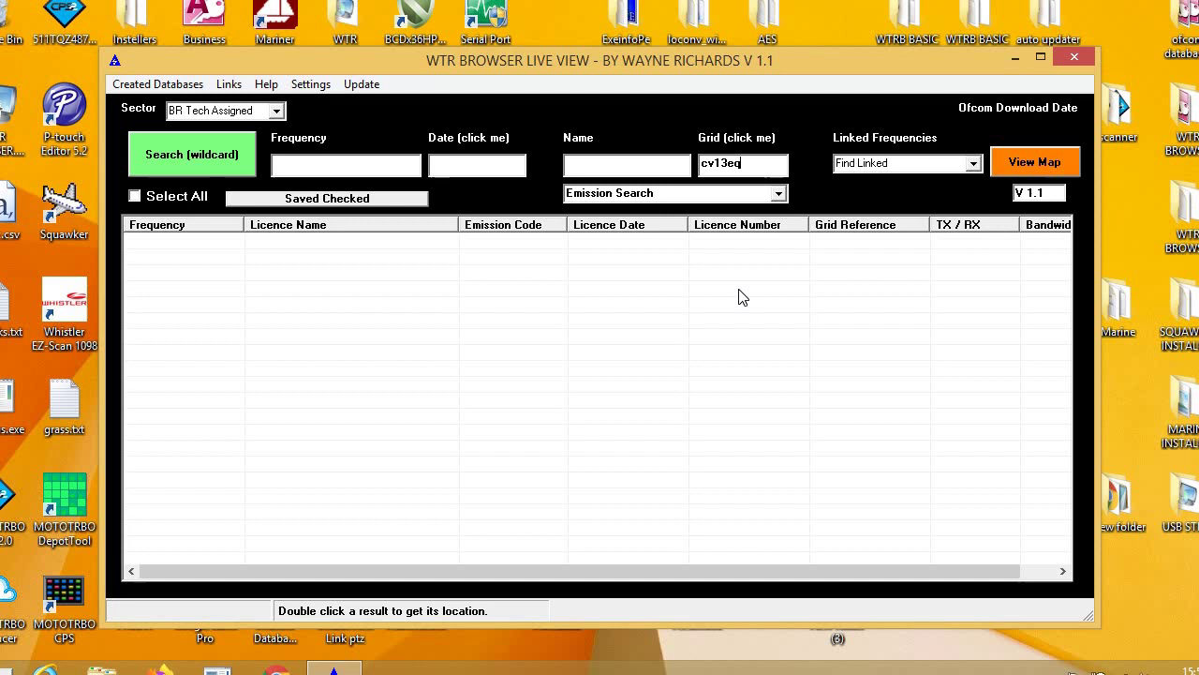
key(Return)
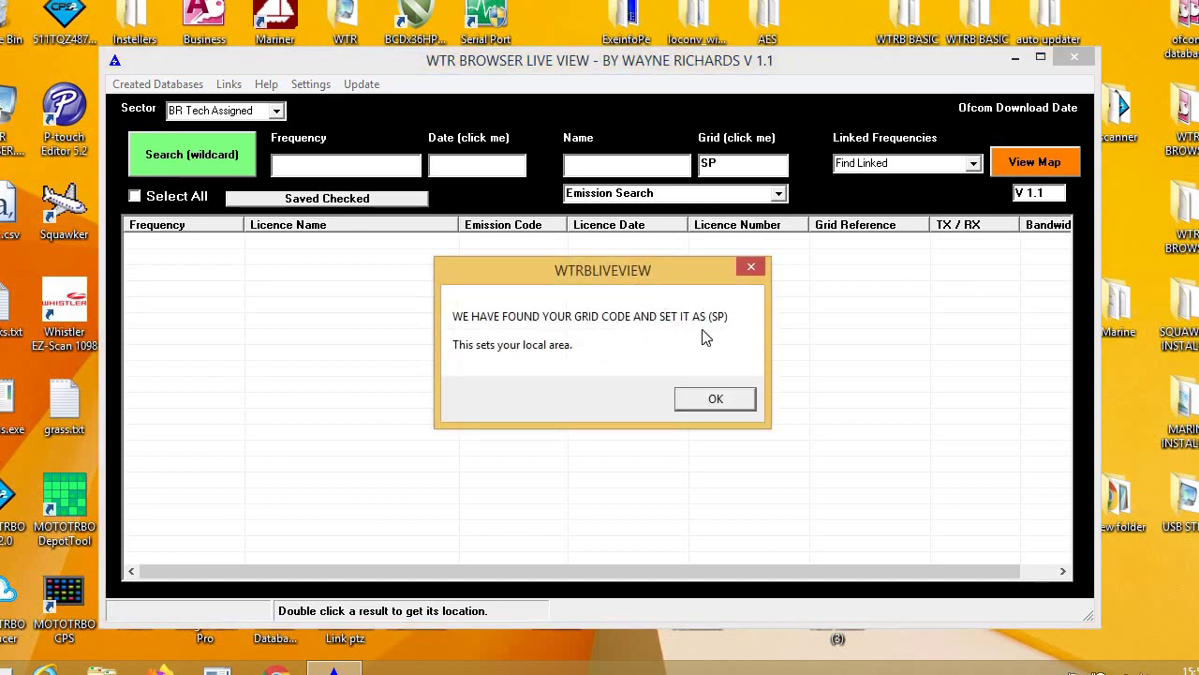
click(708, 401)
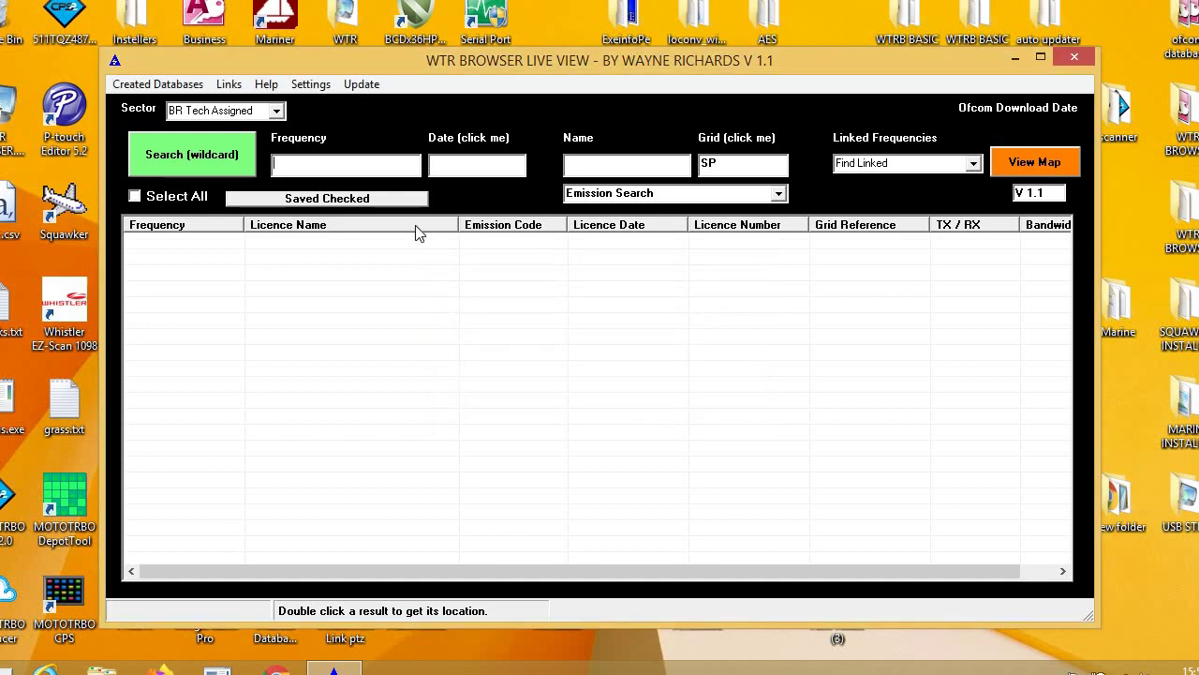
- Download the Ofcom CSV update for the licence data
click(368, 86)
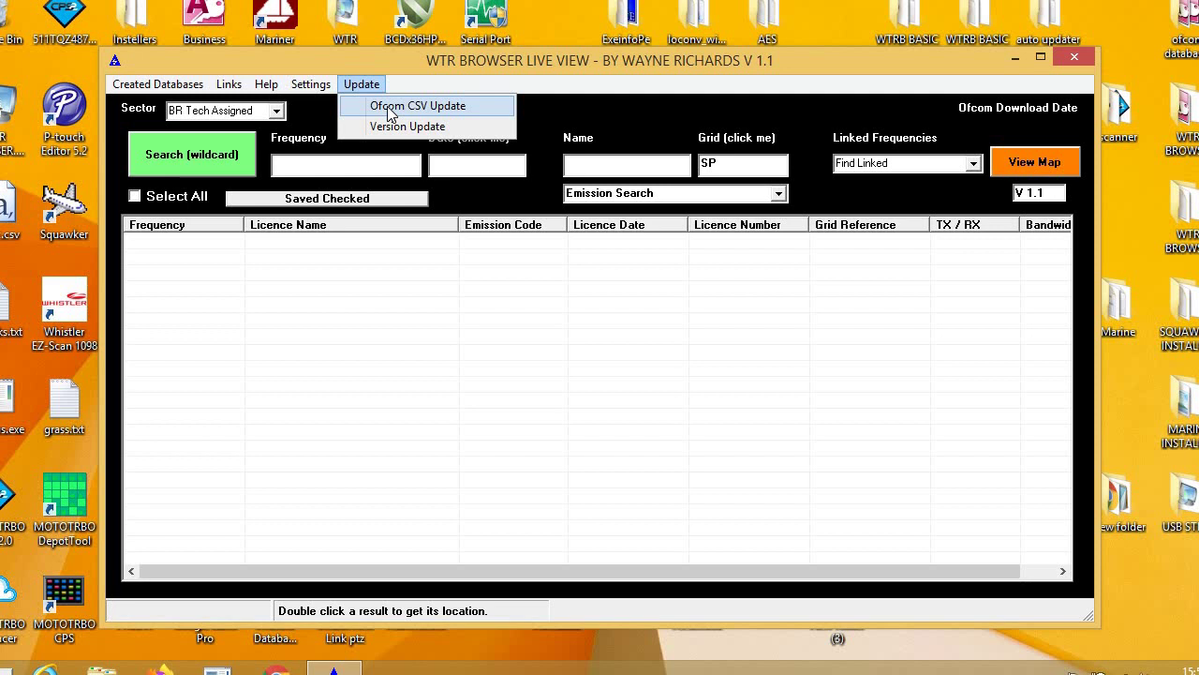
click(392, 111)
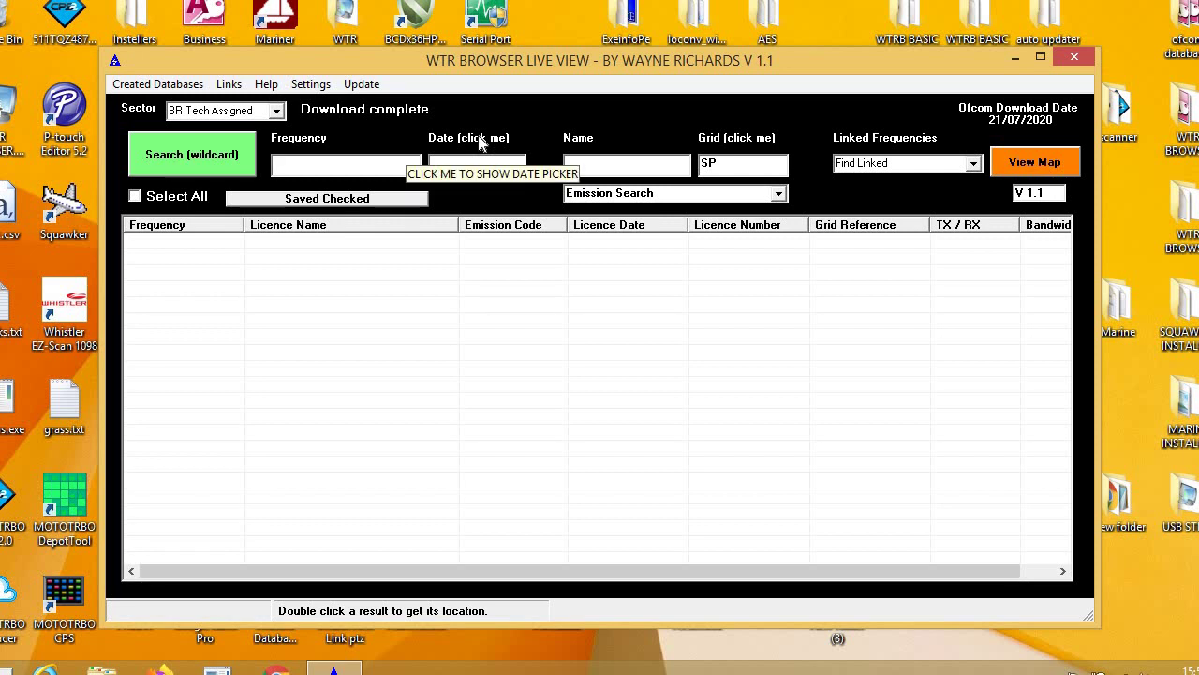
- Search the BR Tech Assigned licences dated 2020-07 in grid SP and confirm the search
click(479, 138)
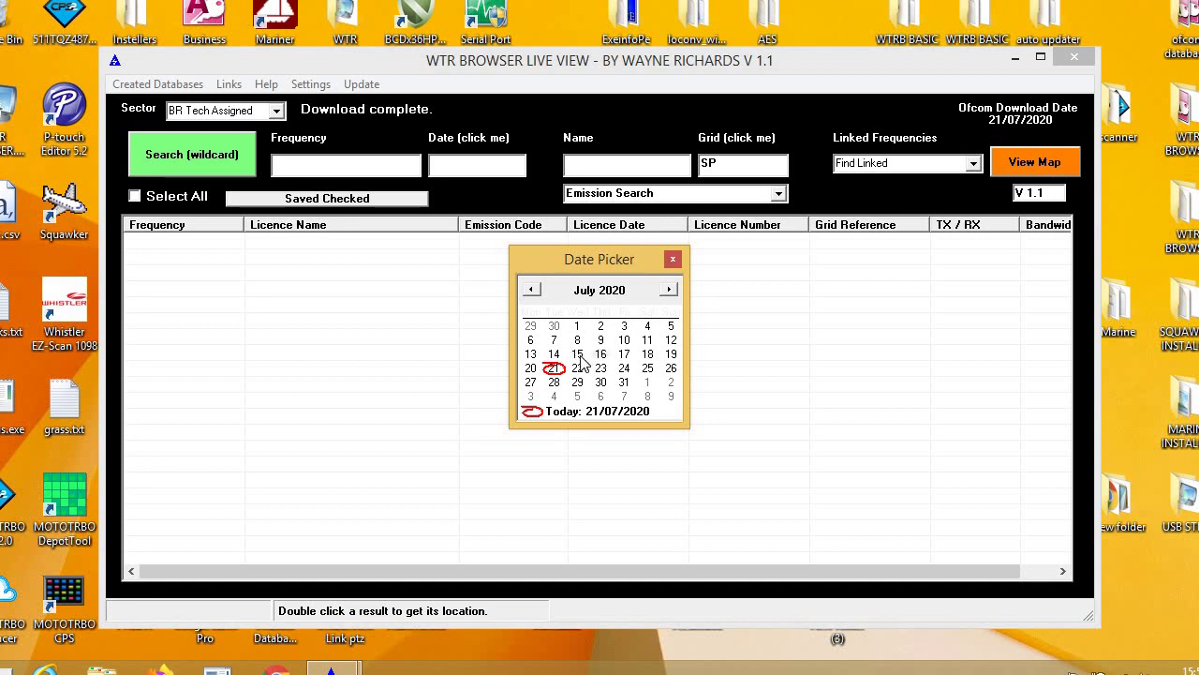
click(581, 360)
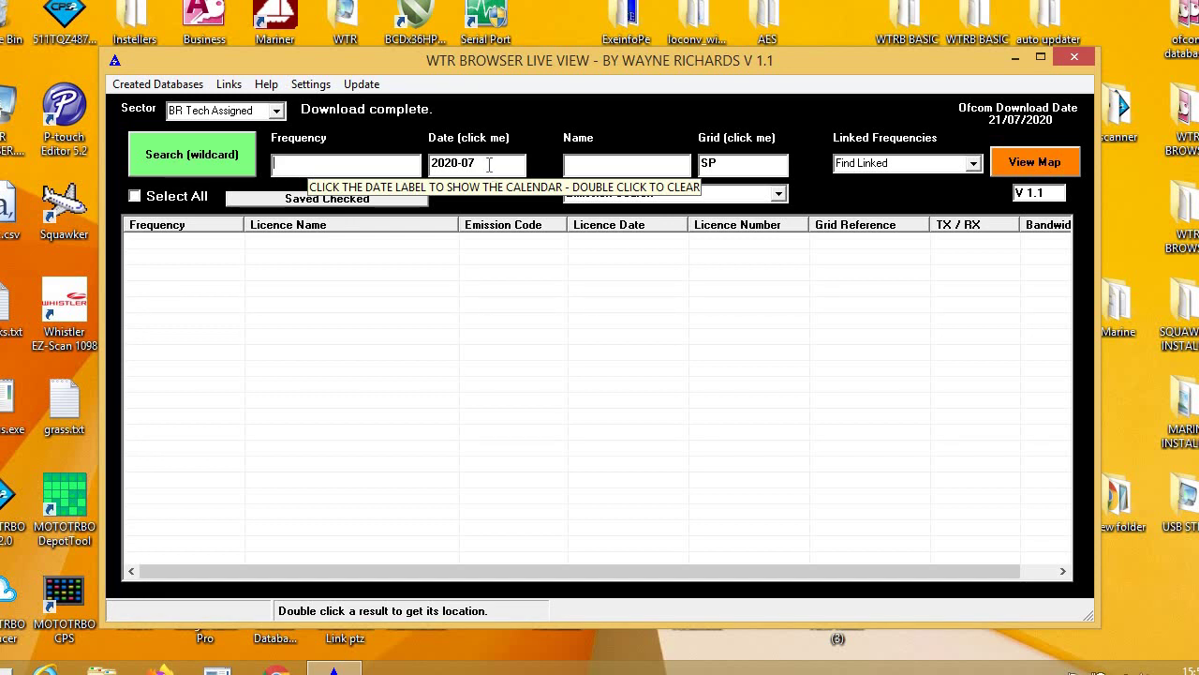
click(222, 163)
click(566, 393)
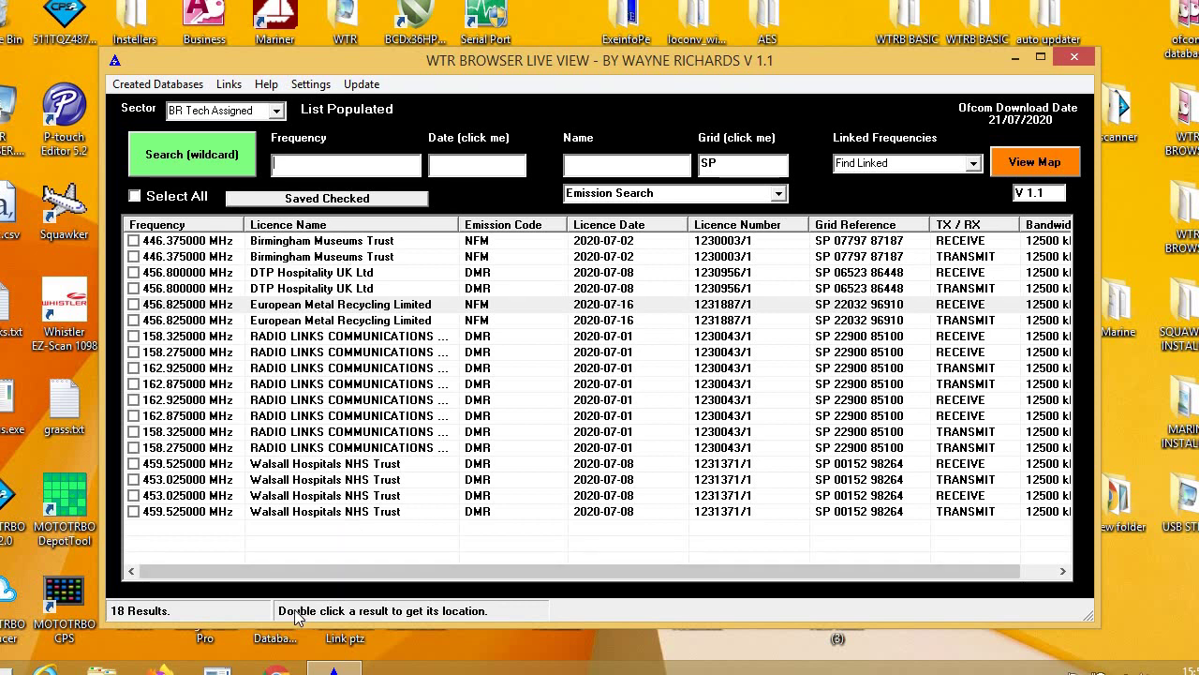
- Add the Birmingham Museums Trust 446.375 MHz receive entry to the database and close its details
double_click(387, 242)
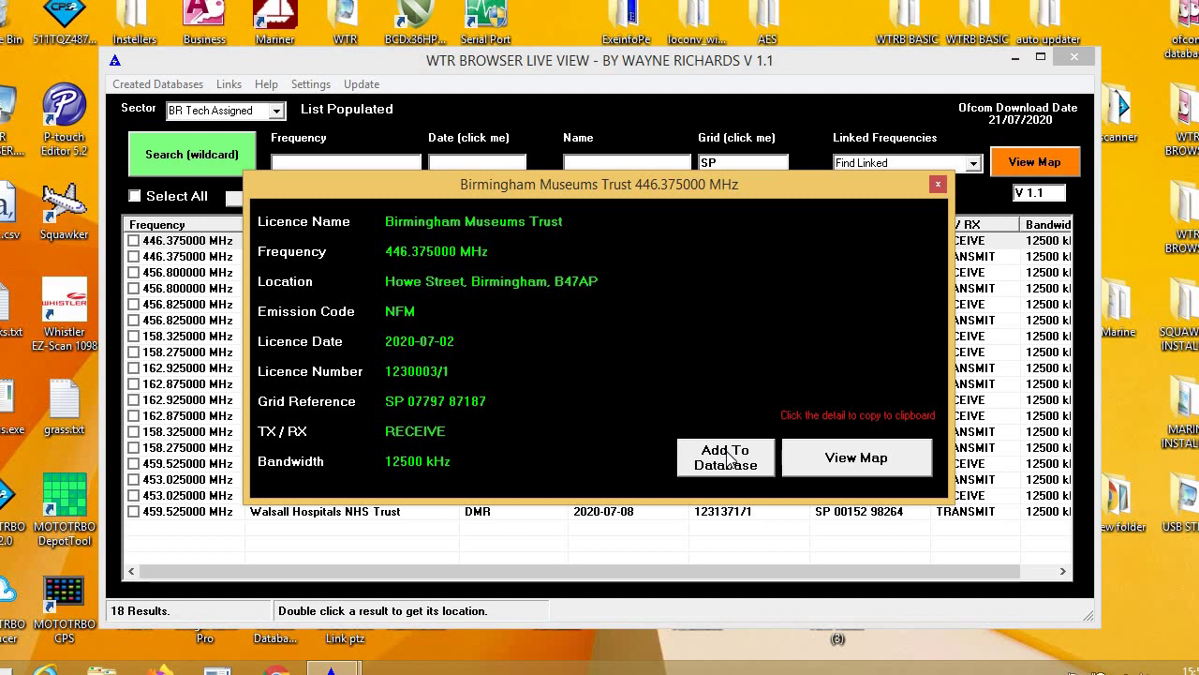
click(727, 456)
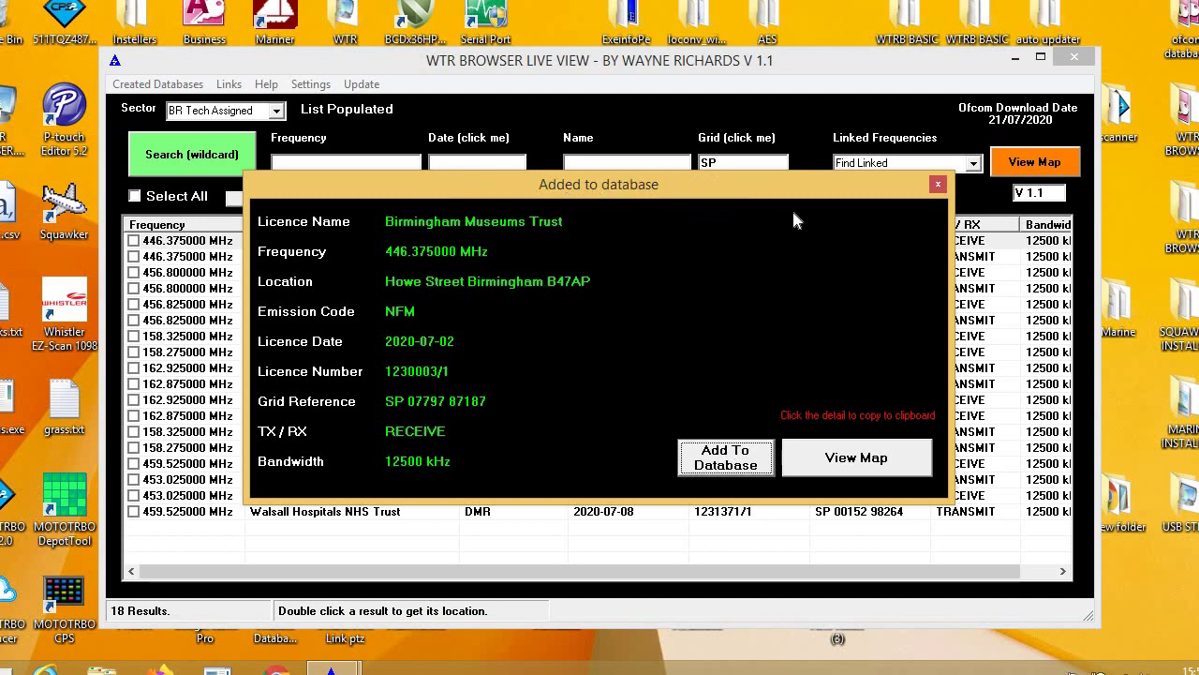
click(938, 185)
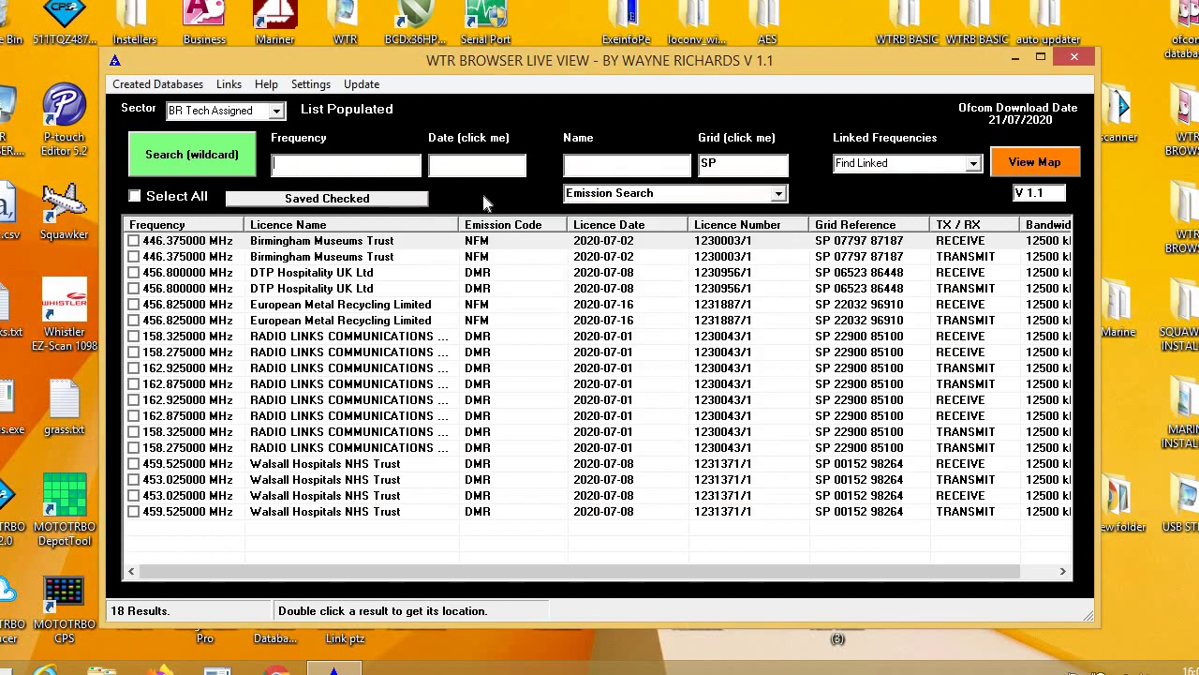
click(157, 86)
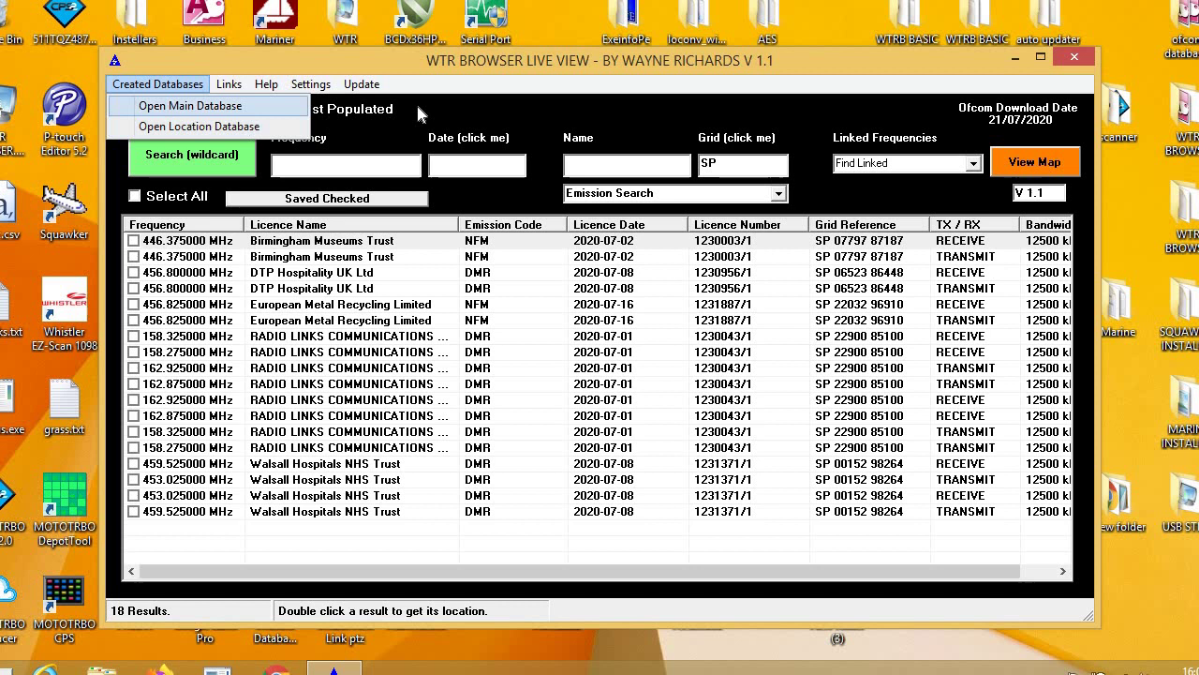
click(433, 74)
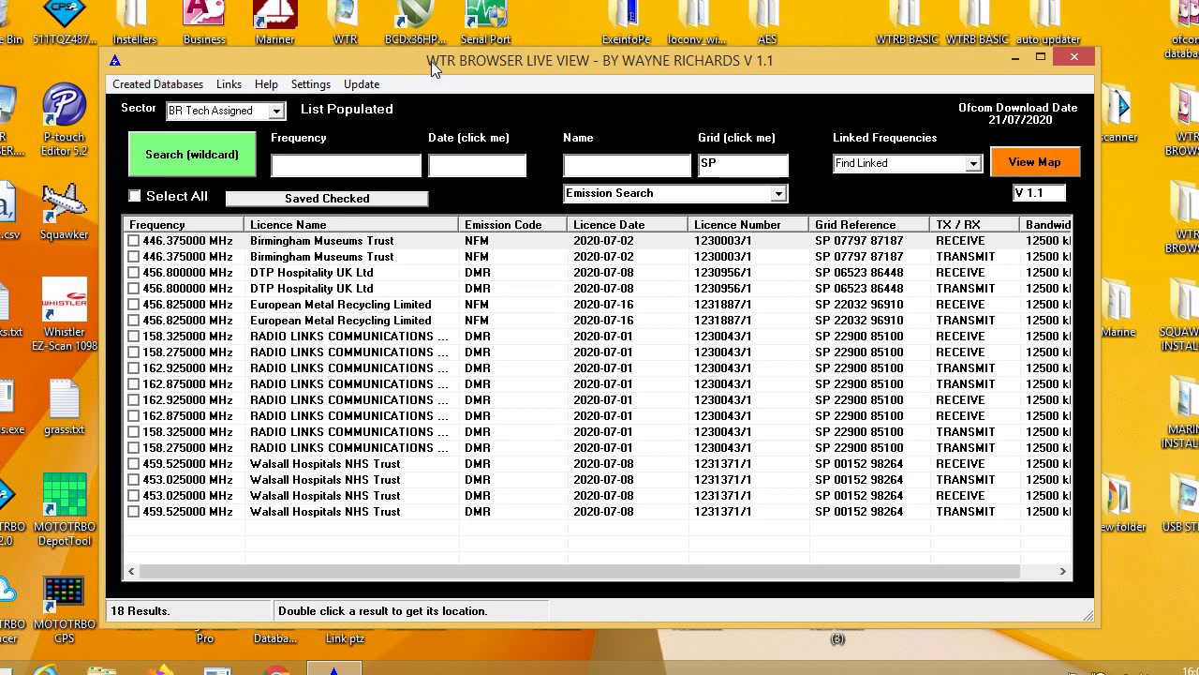
- Examine the settings for automatic search clearing and the .csv or .txt save format, leaving them as they are
click(297, 86)
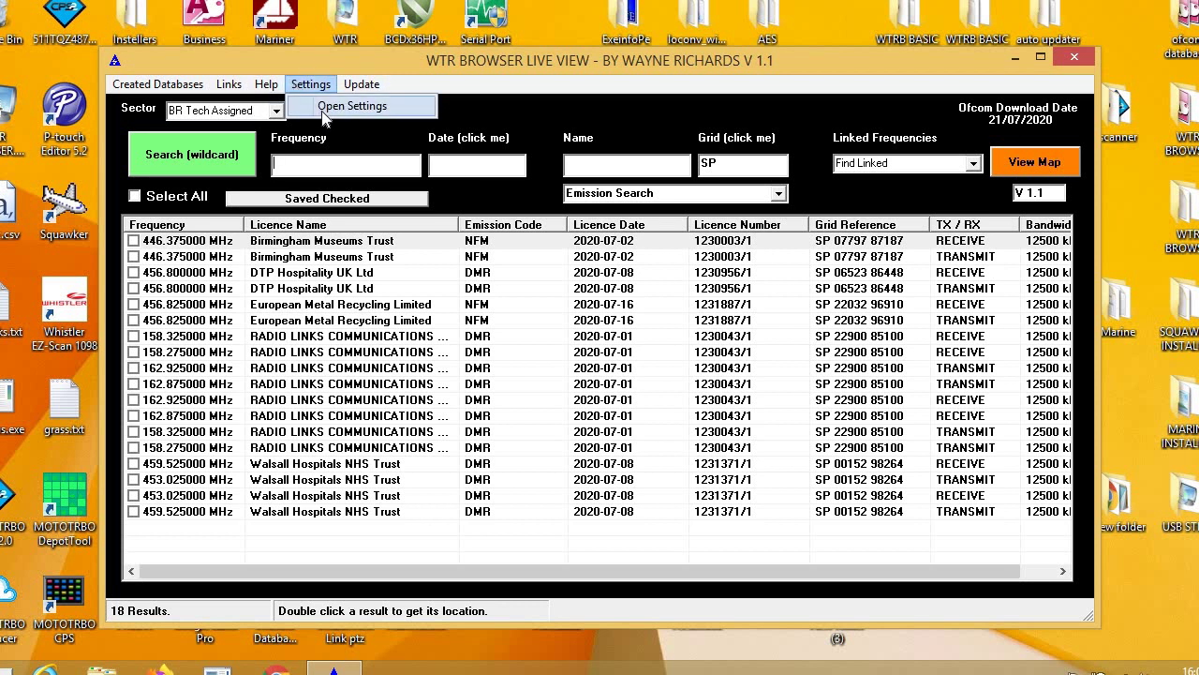
click(352, 107)
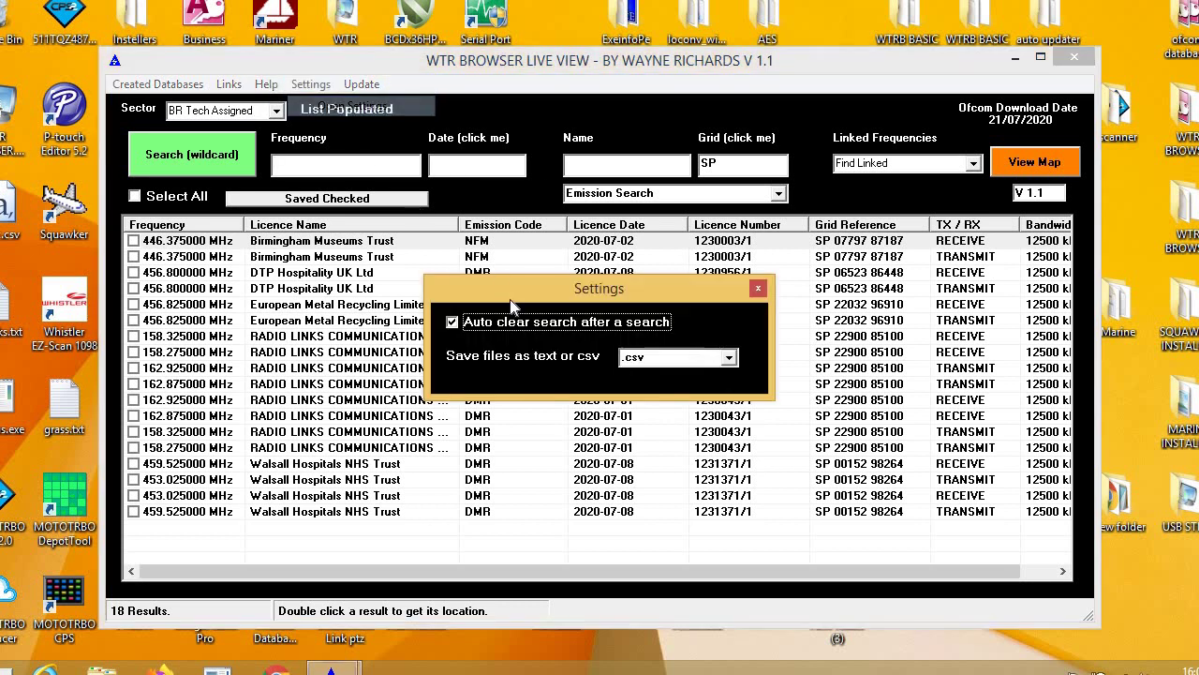
click(728, 360)
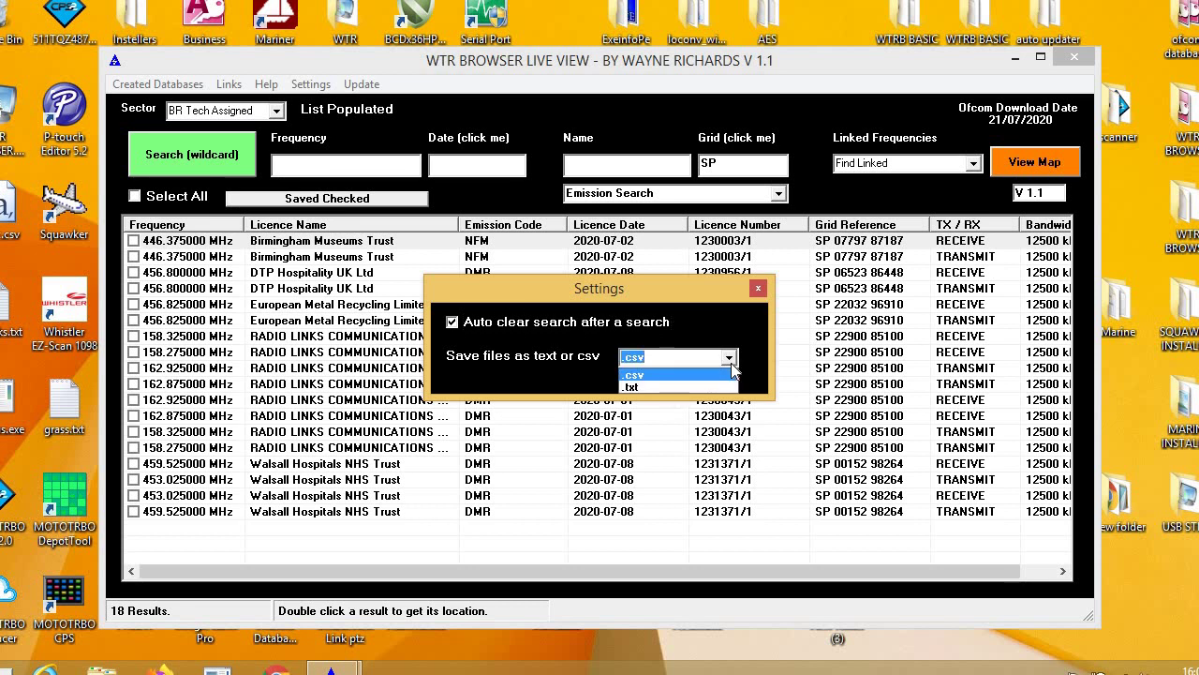
click(730, 305)
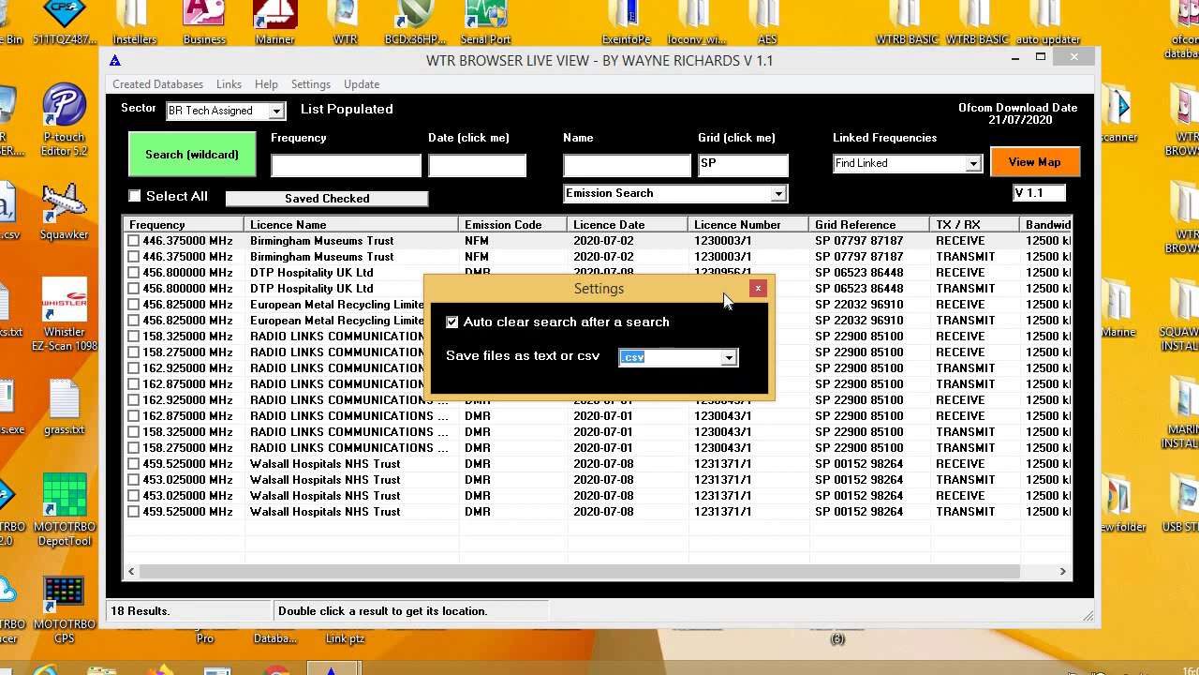
mouse_move(722, 298)
mouse_down()
mouse_move(755, 303)
mouse_move(739, 309)
mouse_up()
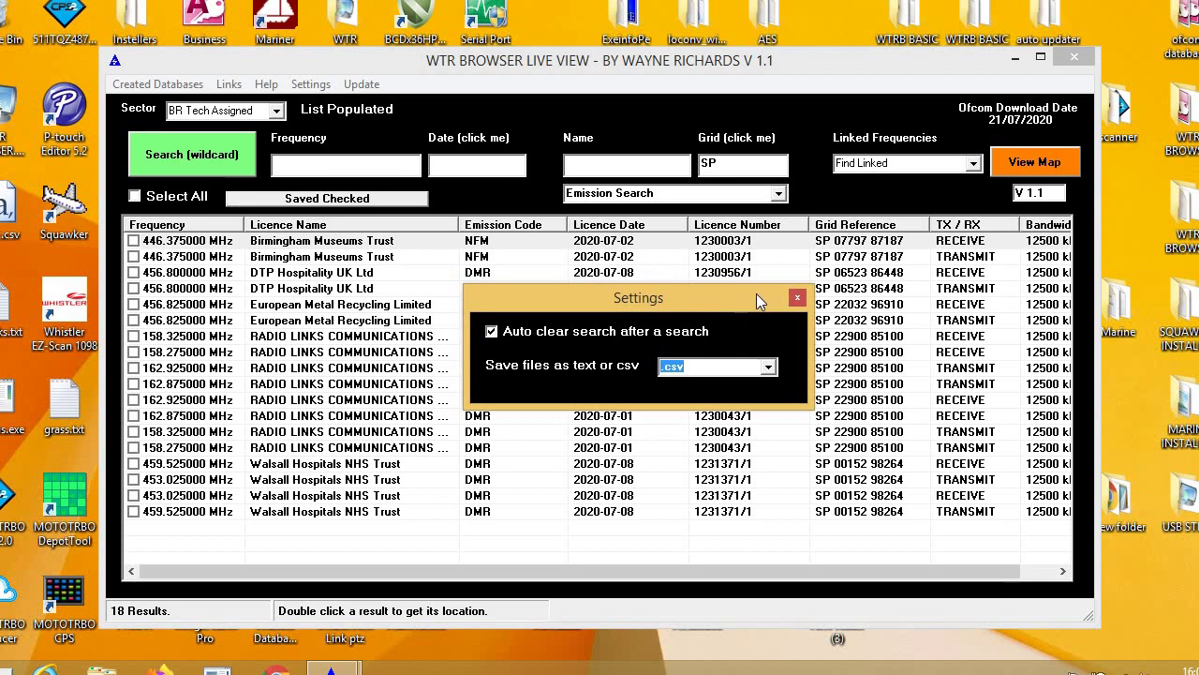
drag(756, 293, 728, 269)
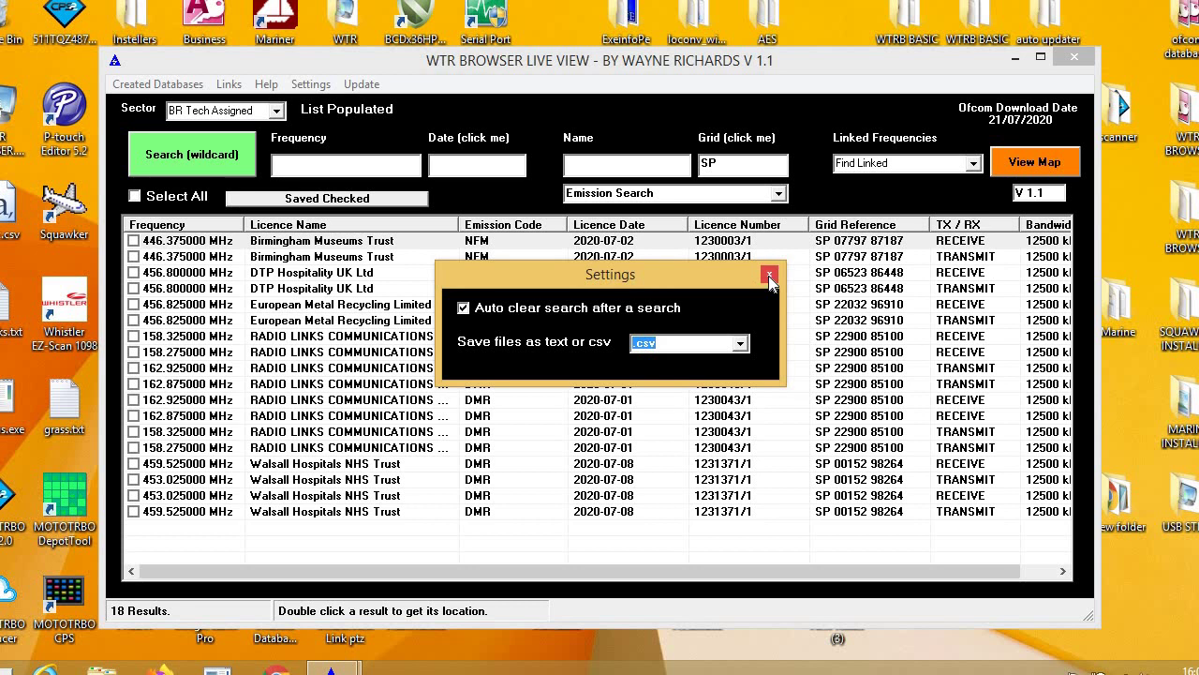
click(769, 277)
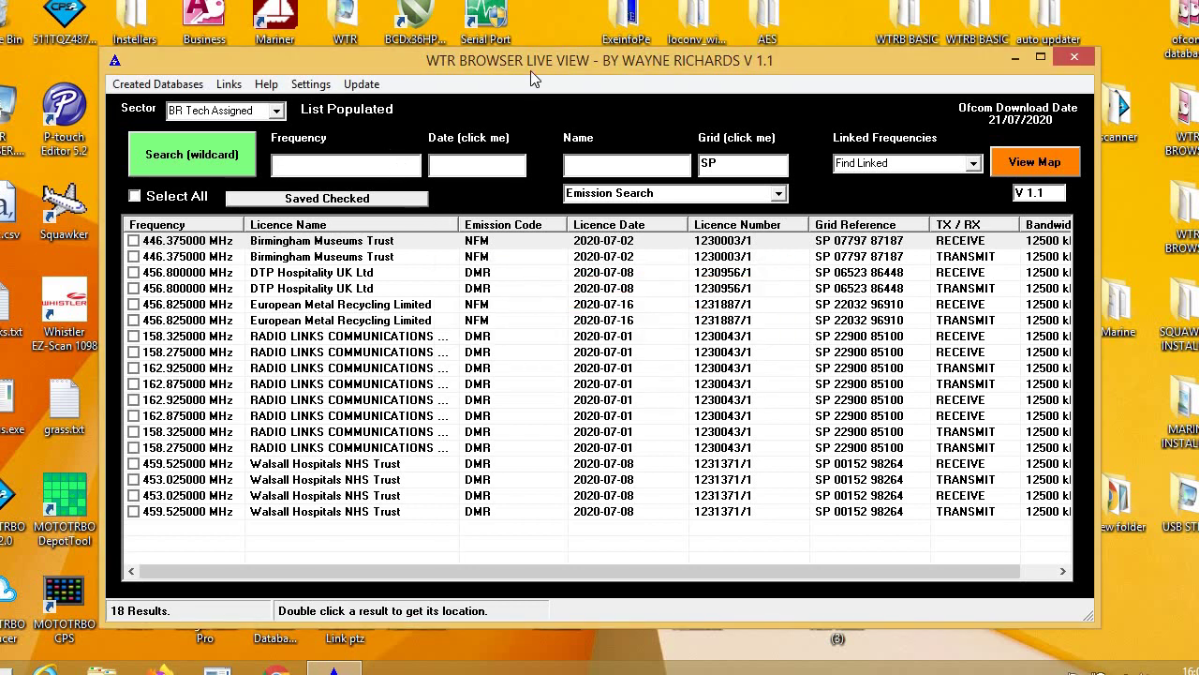
- Search the BR Tech Assigned licences dated 2020-06 in grid SP and confirm the search
click(462, 145)
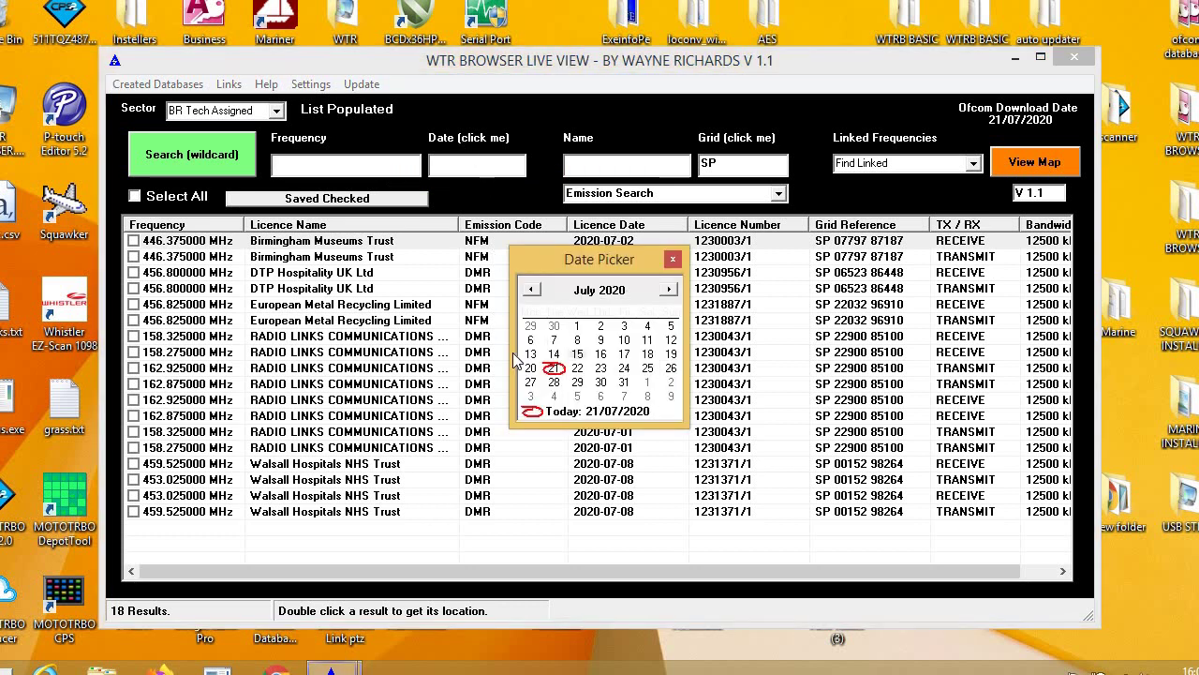
click(532, 290)
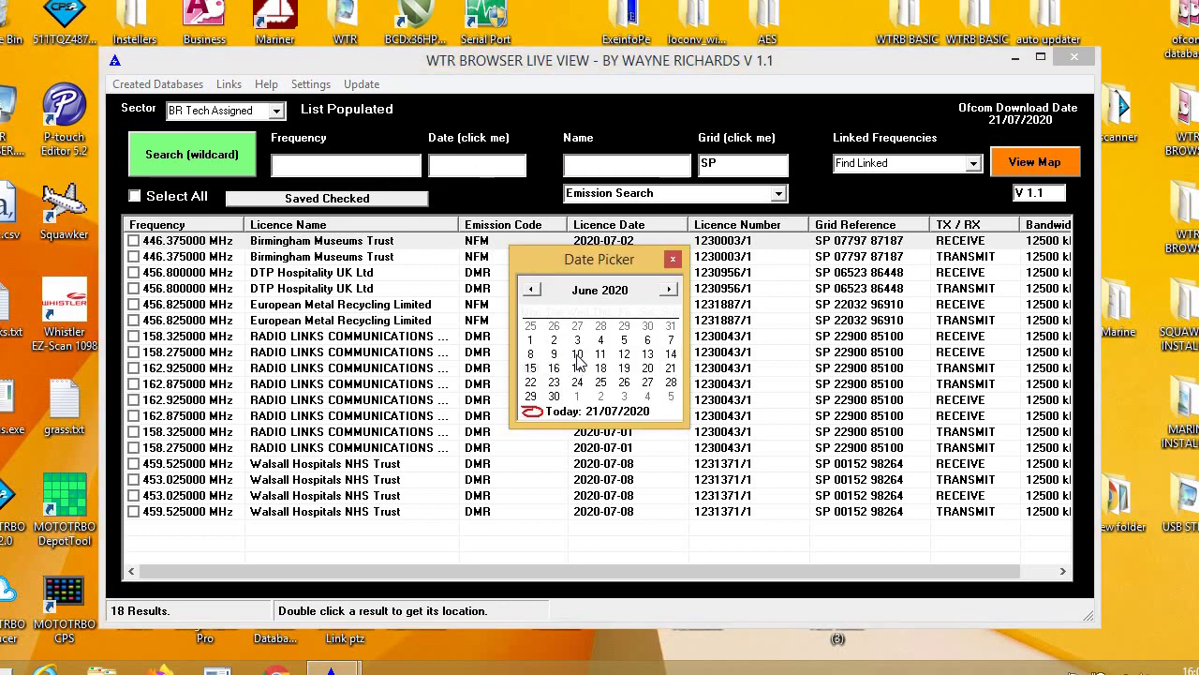
click(578, 356)
click(185, 150)
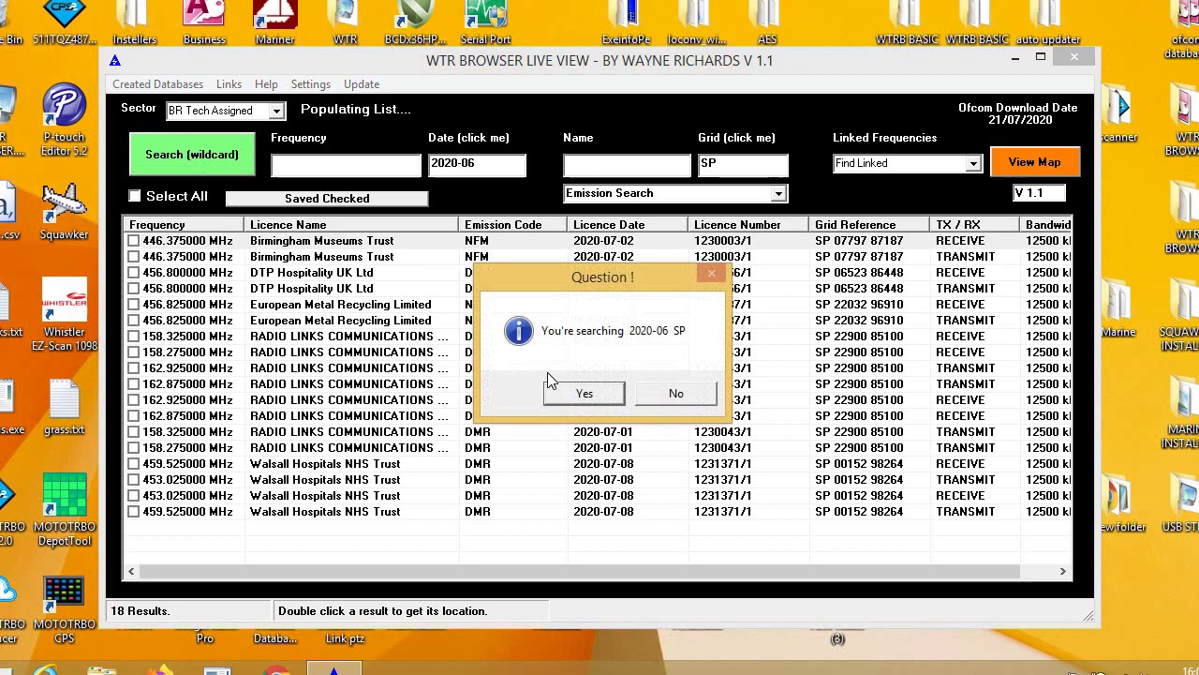
click(567, 394)
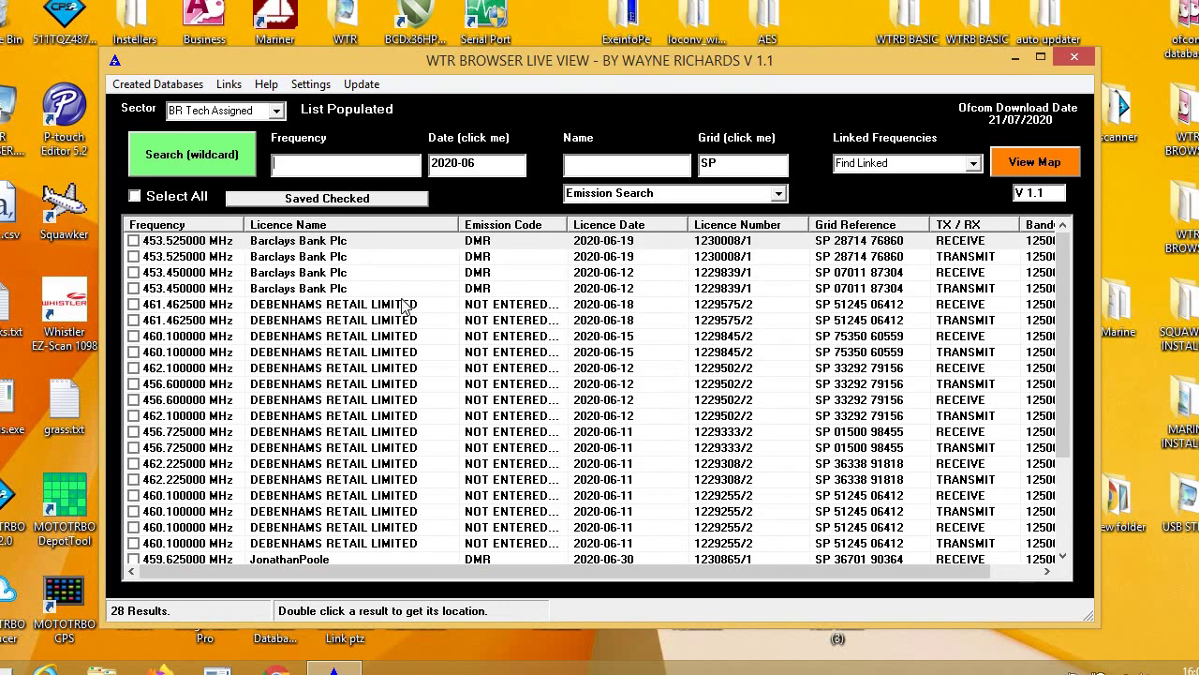
- Examine the location details of the DEBENHAMS RETAIL LIMITED 461.4625 MHz receive entry, then look through the rest of the June results
click(352, 304)
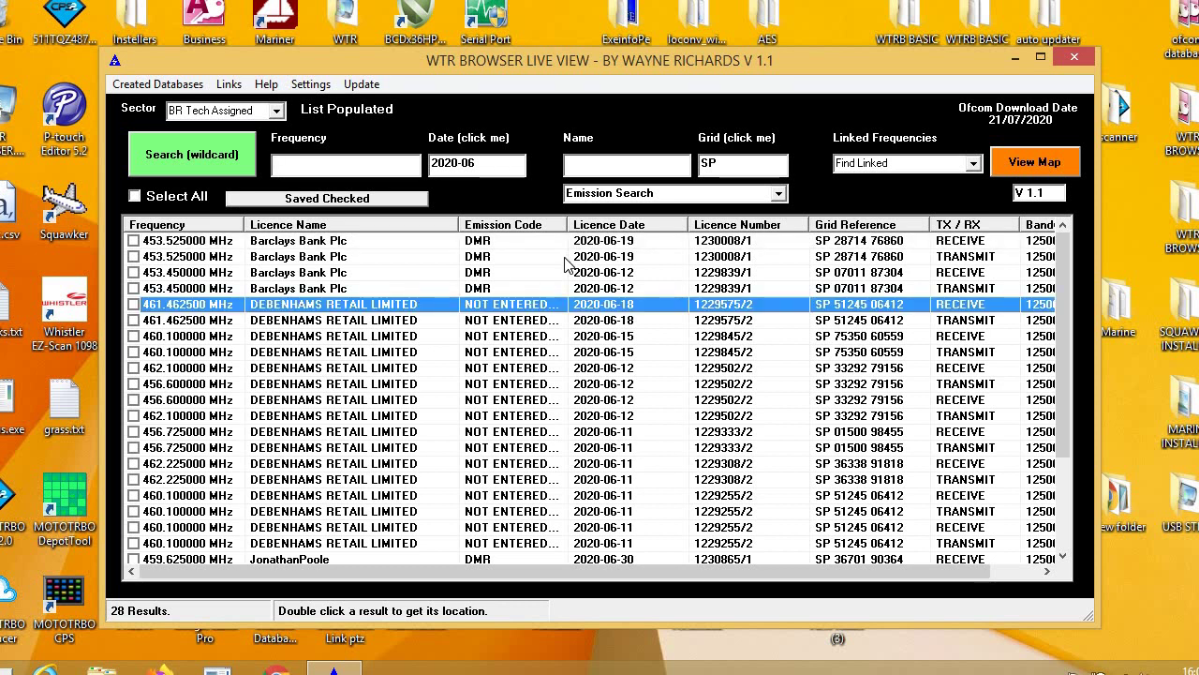
double_click(539, 307)
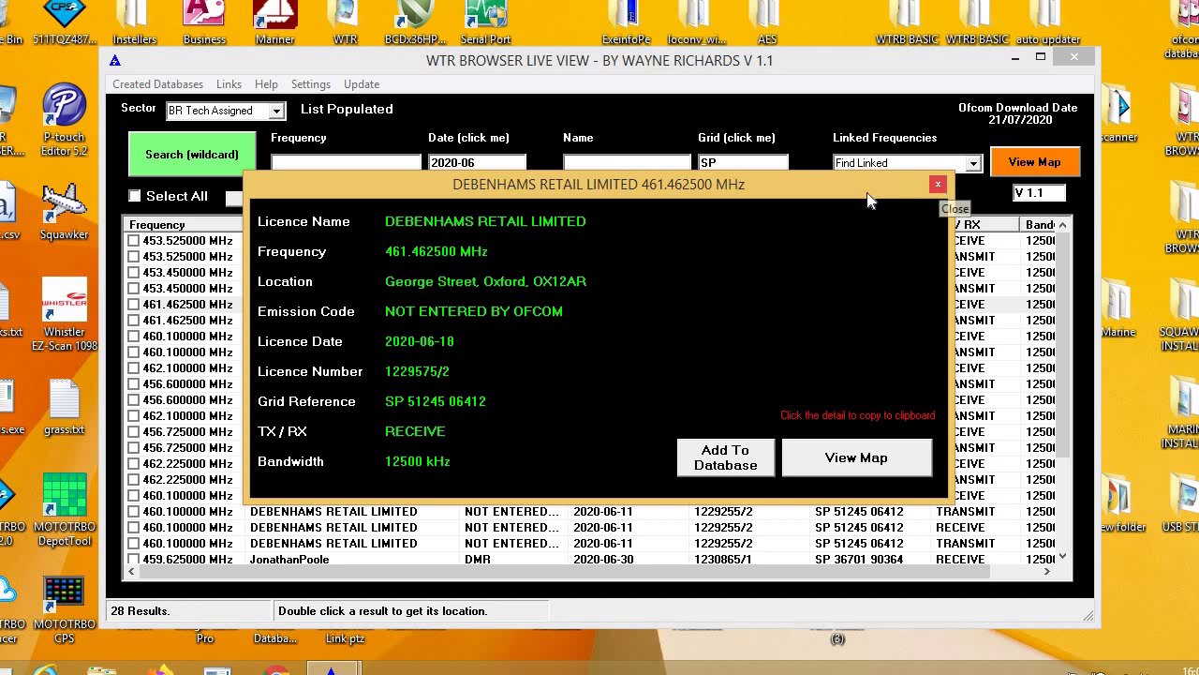
click(939, 187)
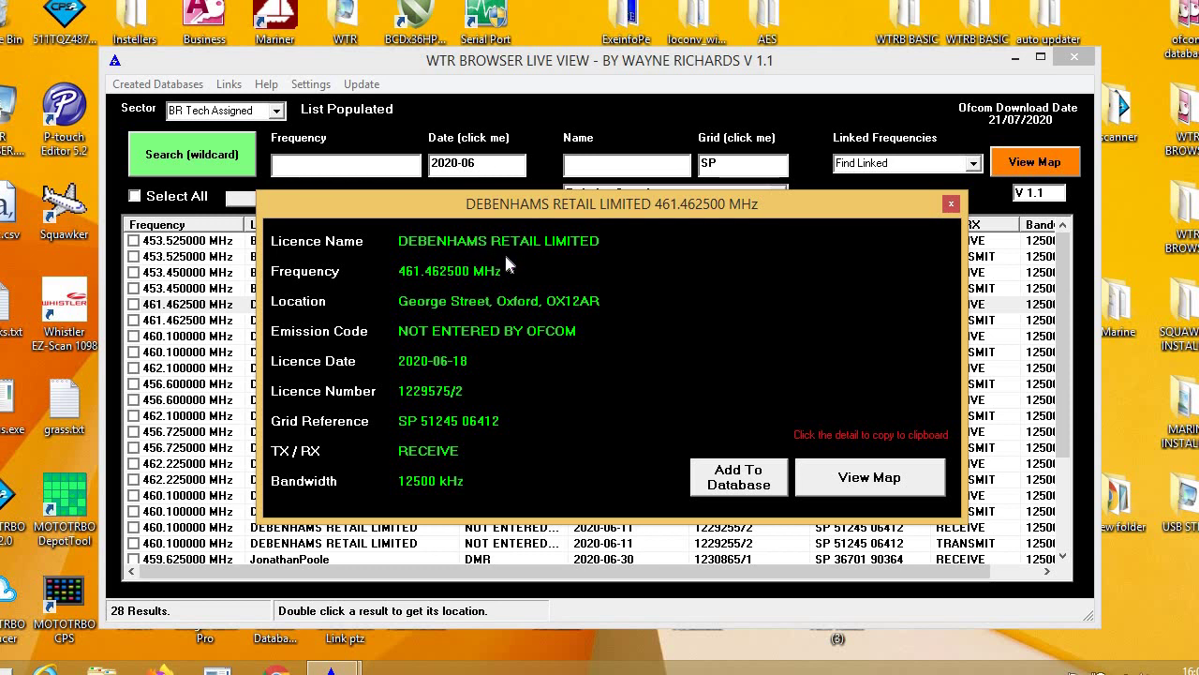
click(951, 203)
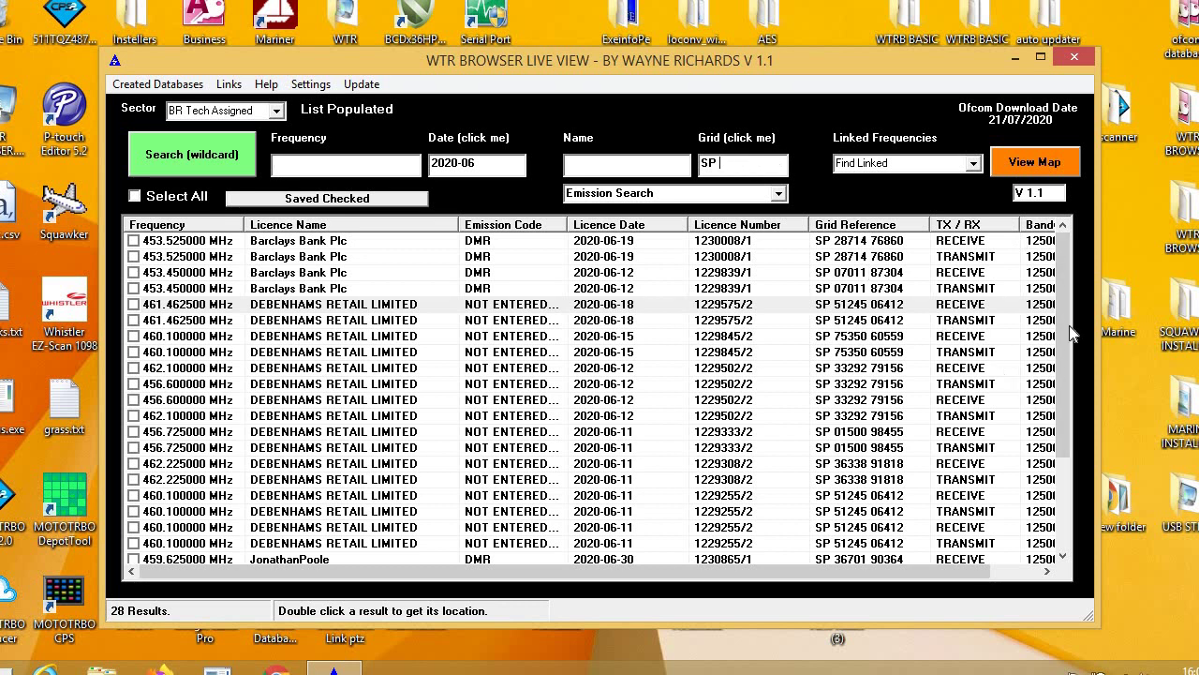
drag(1062, 325, 1067, 475)
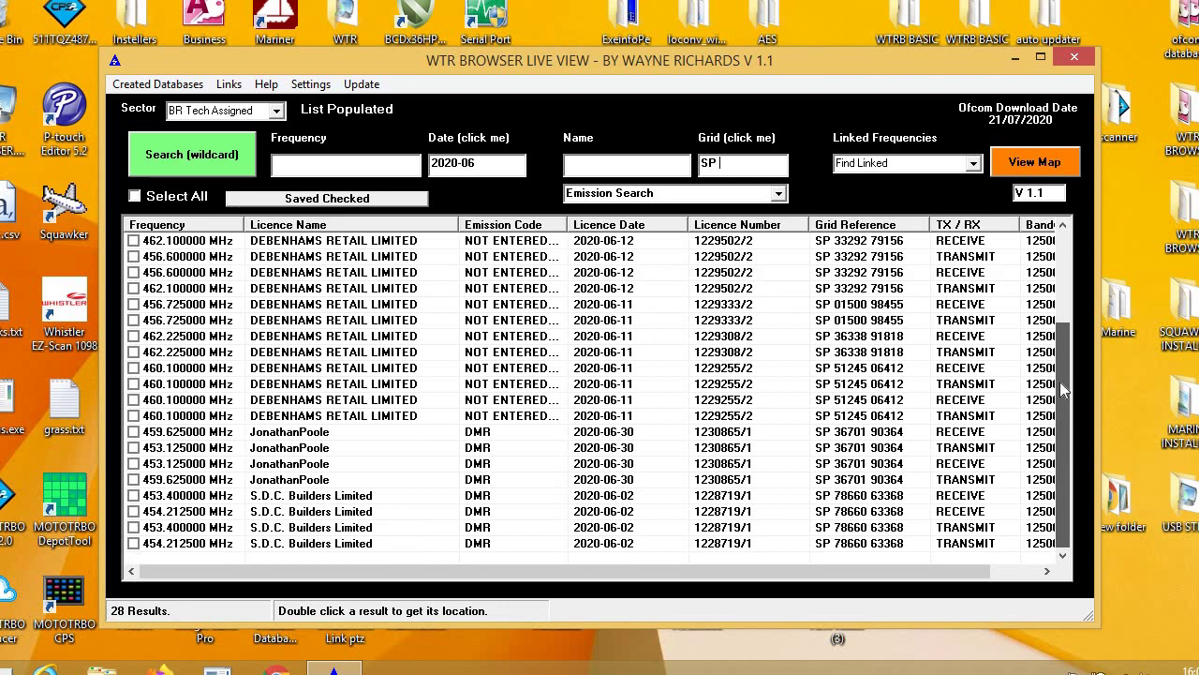
drag(1059, 381, 1054, 253)
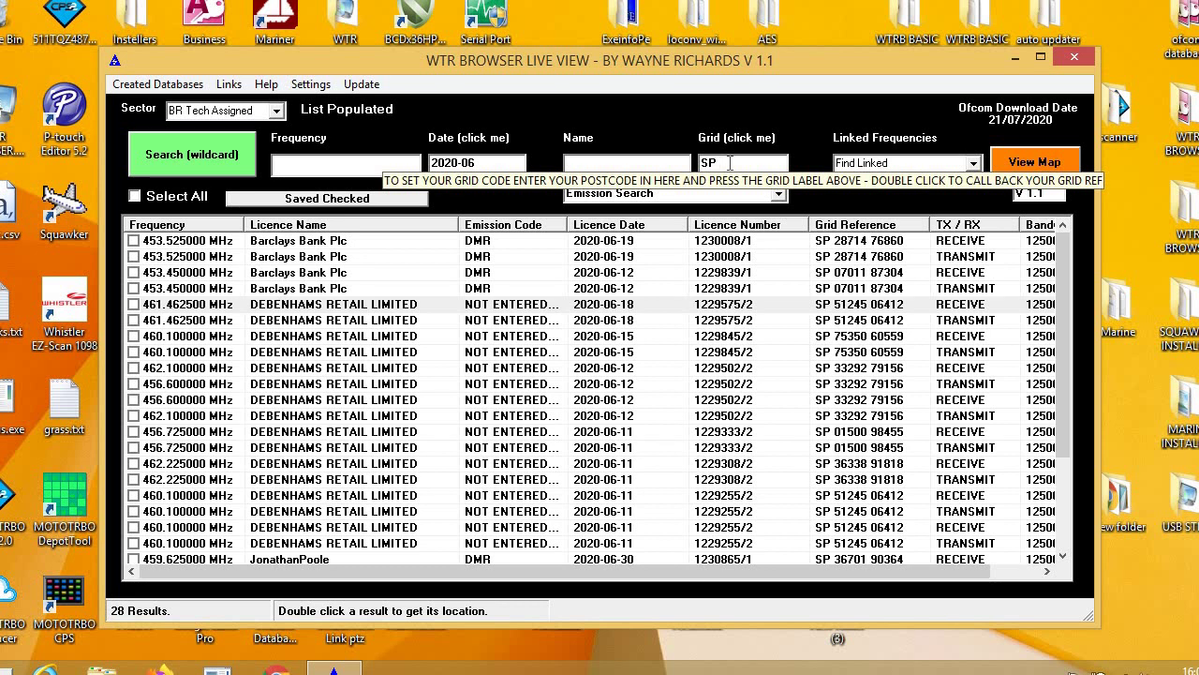
- Narrow the 2020-06 licence search to grid SP 3 and confirm it
text(3)
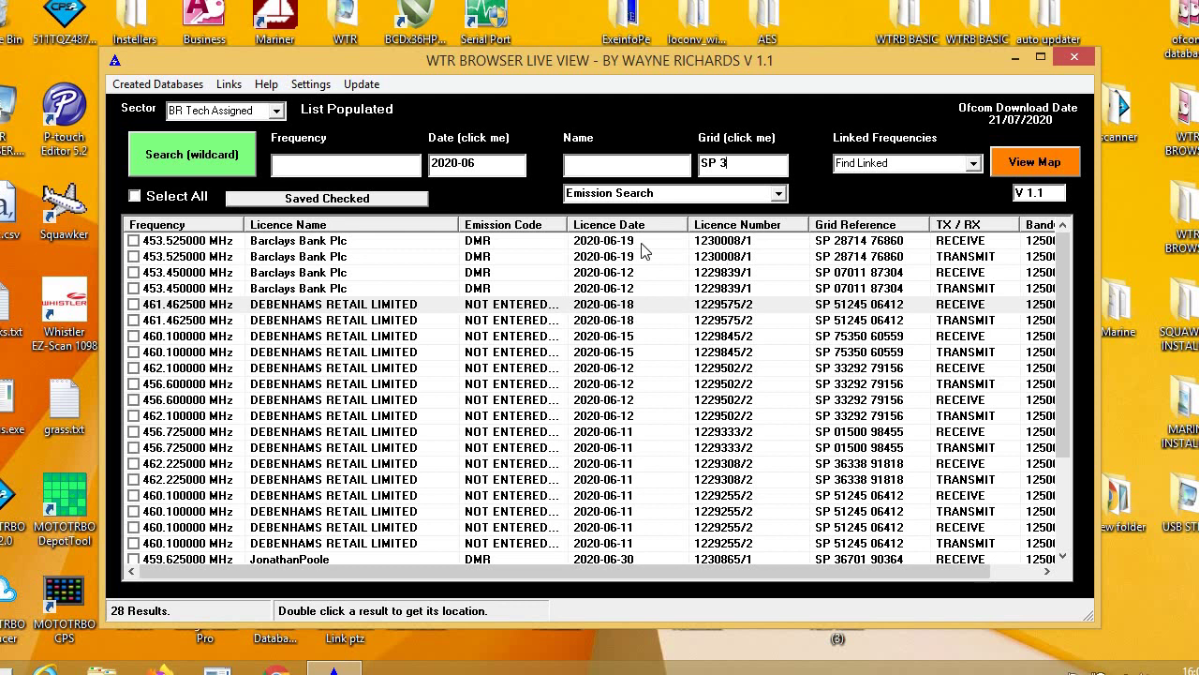
click(194, 163)
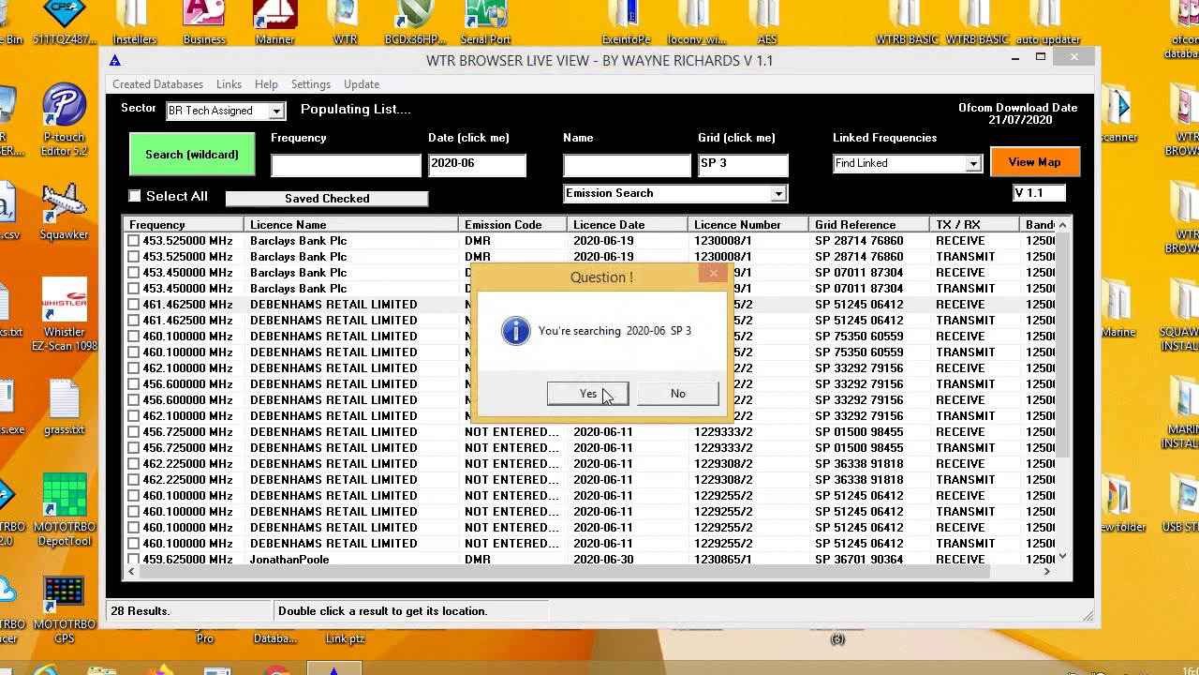
key(Return)
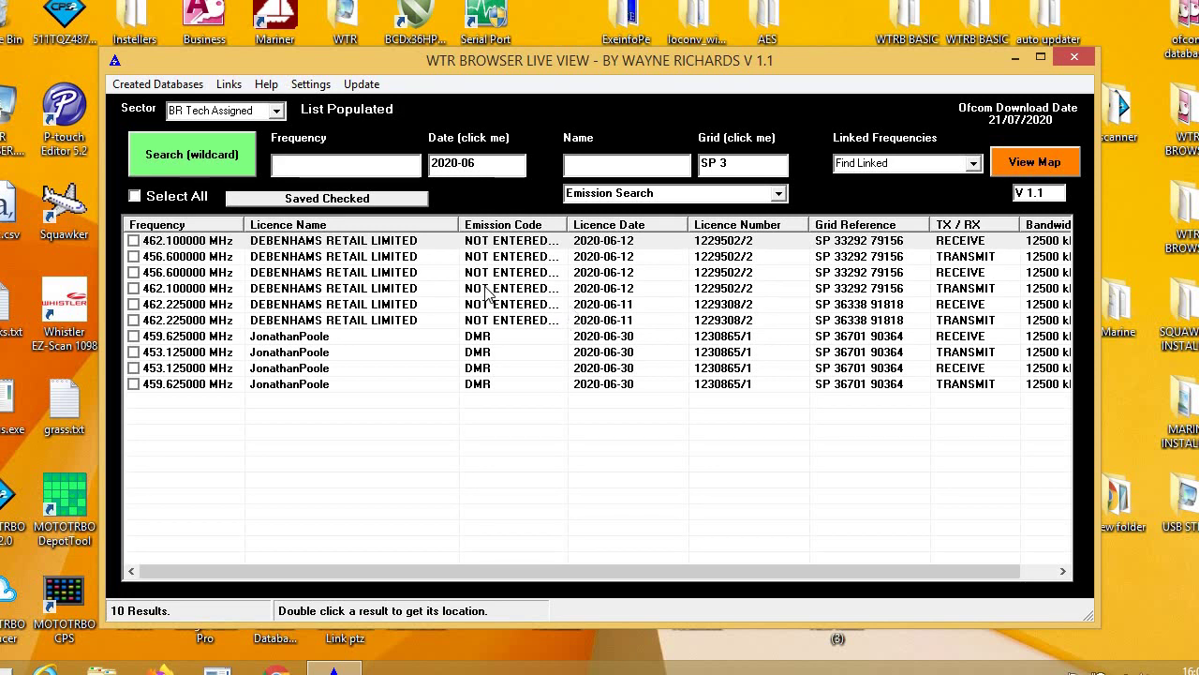
- View the location details of the DEBENHAMS RETAIL LIMITED 462.100 MHz transmit entry and the 459.625 MHz receive entry, closing each
double_click(301, 289)
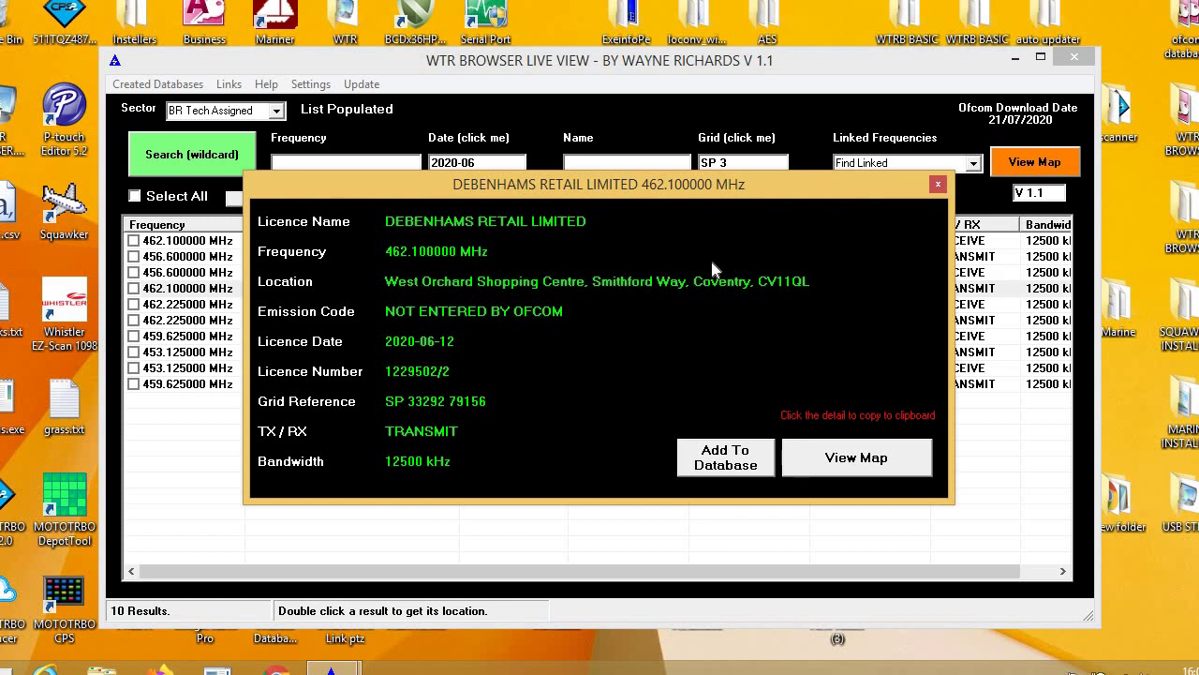
click(938, 188)
click(237, 339)
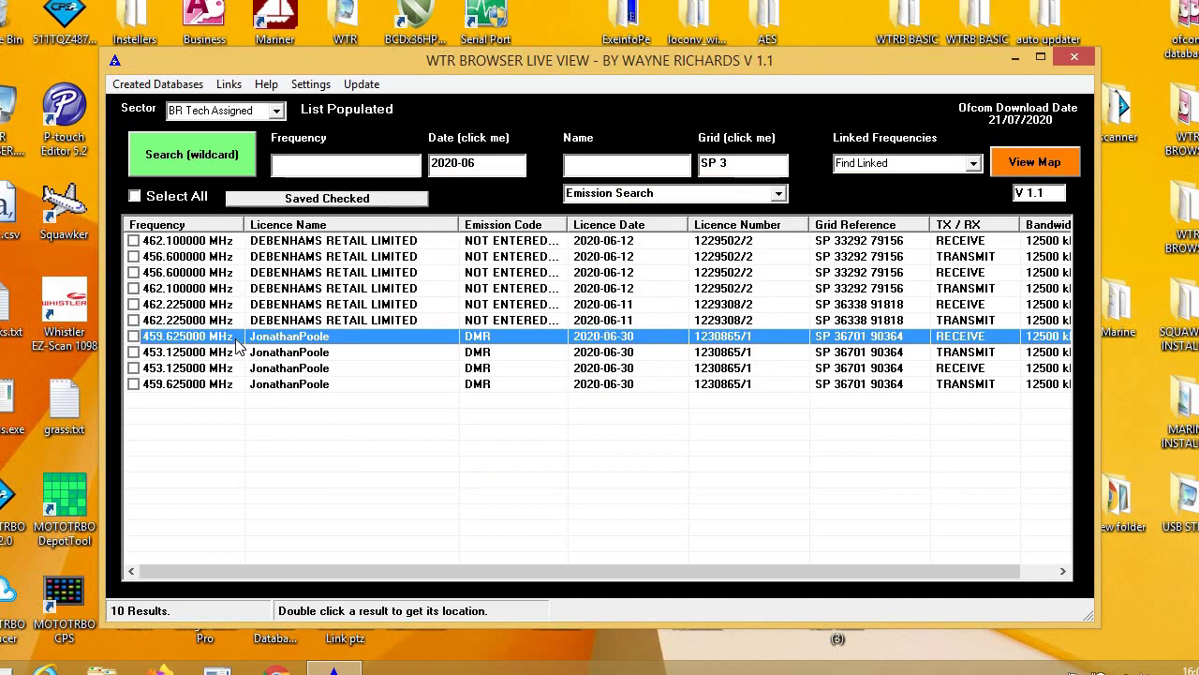
double_click(237, 340)
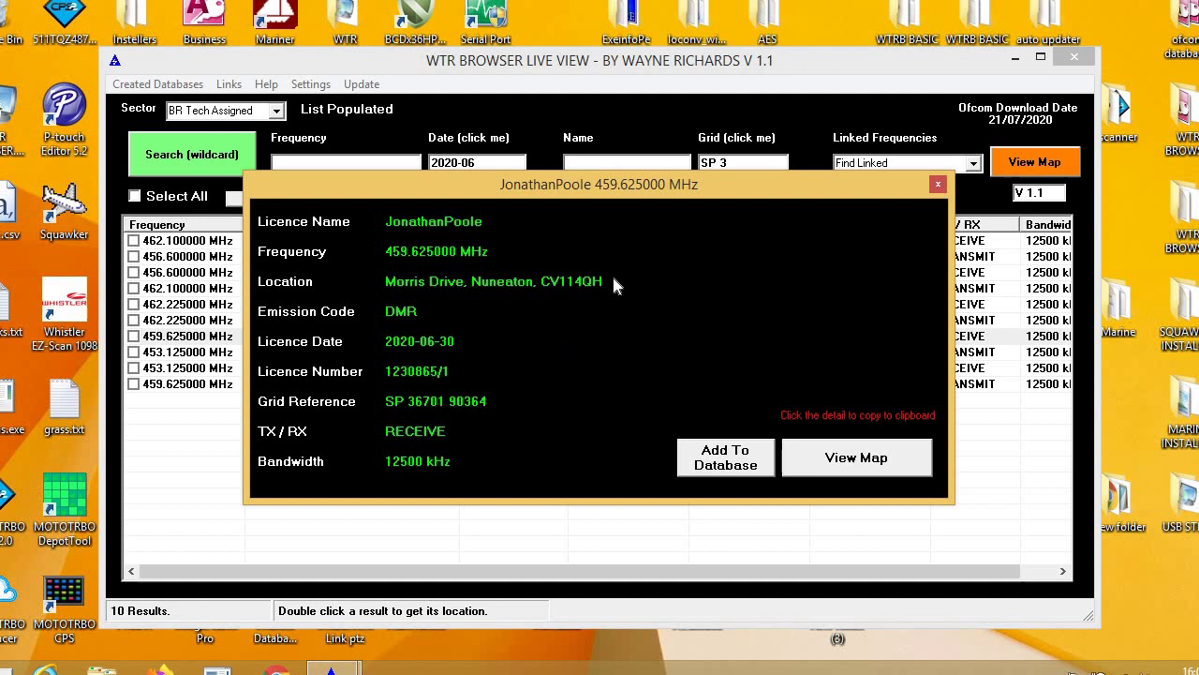
click(937, 185)
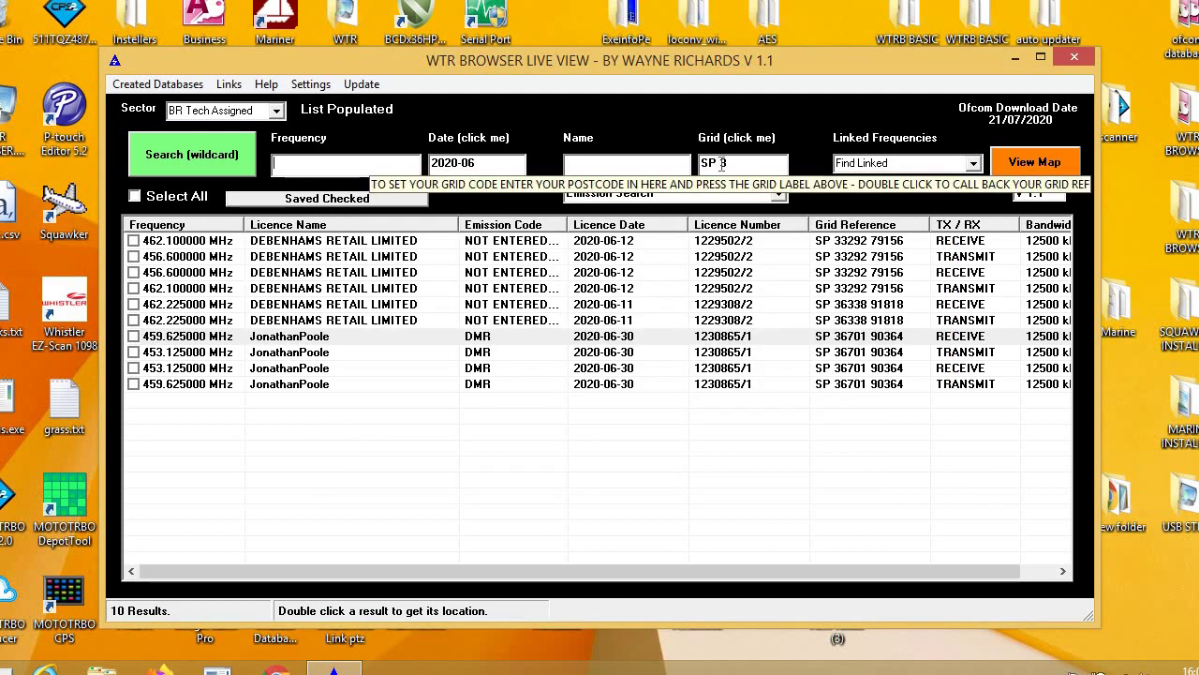
- Clear the grid, search all BR Tech Assigned licences dated 2020-06 in every area, and look through the results
key(BackSpace)
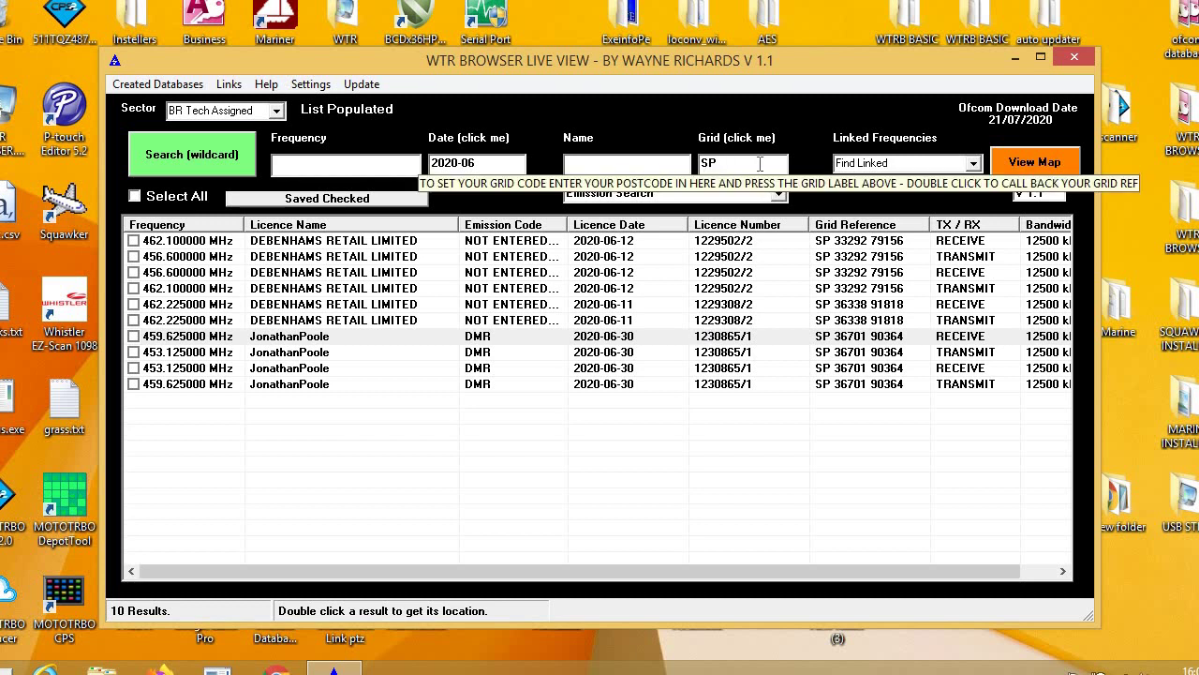
key(ctrl+a)
key(BackSpace)
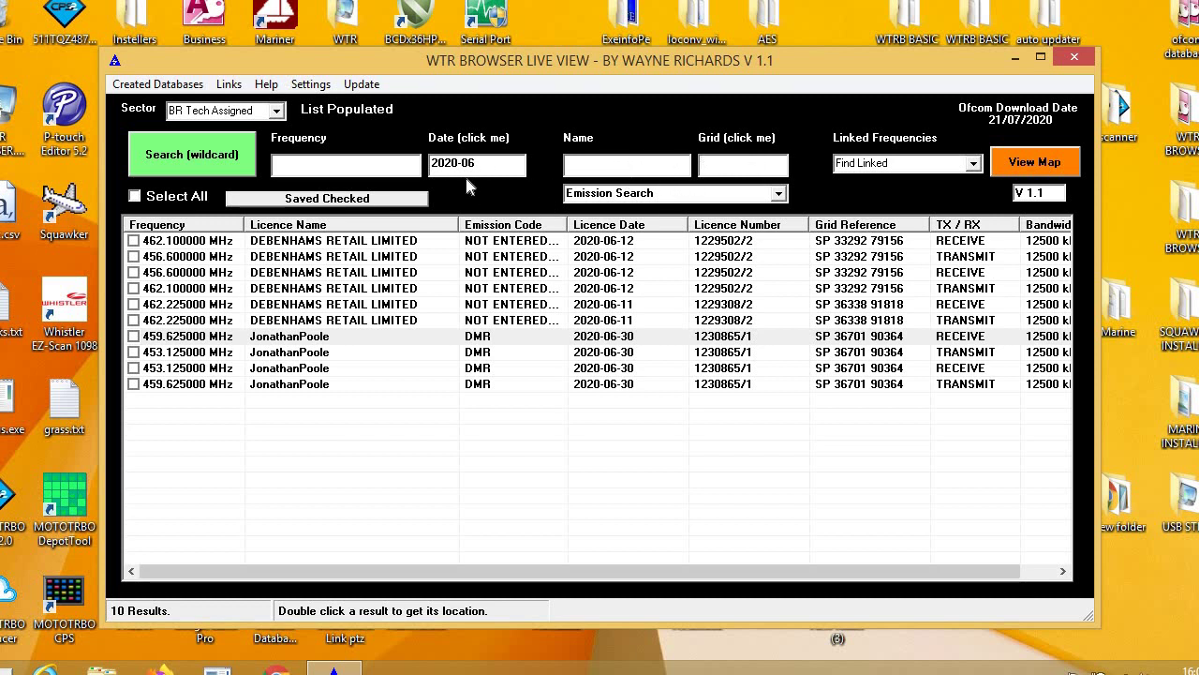
click(206, 167)
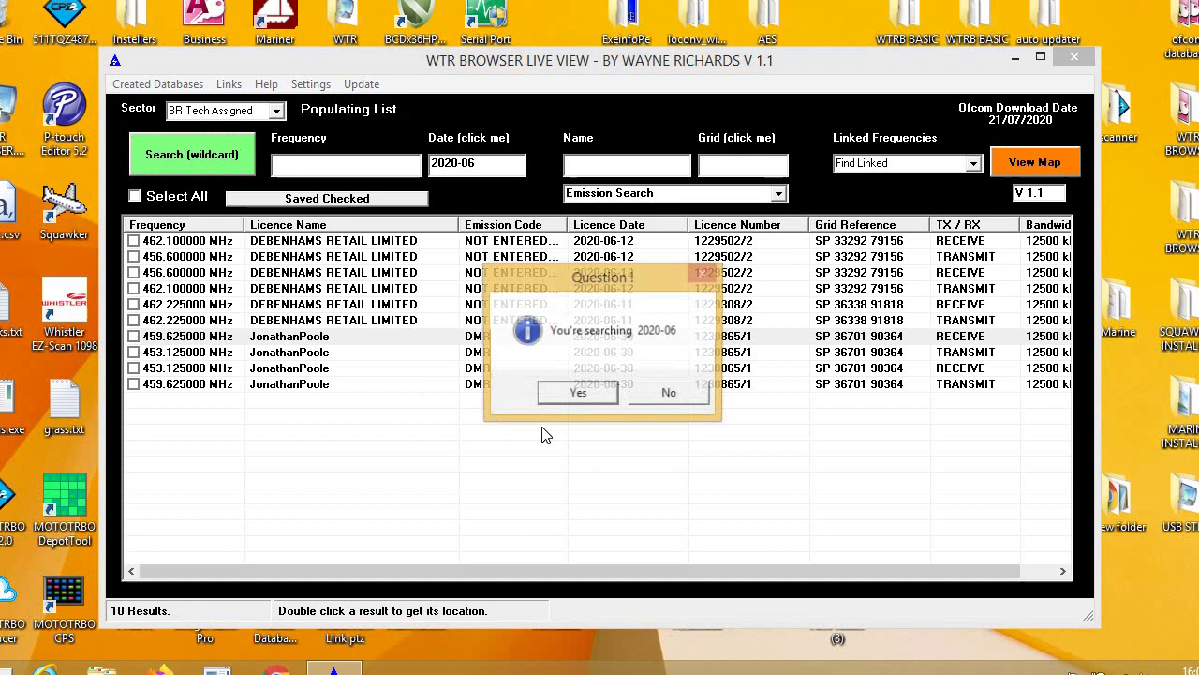
click(575, 397)
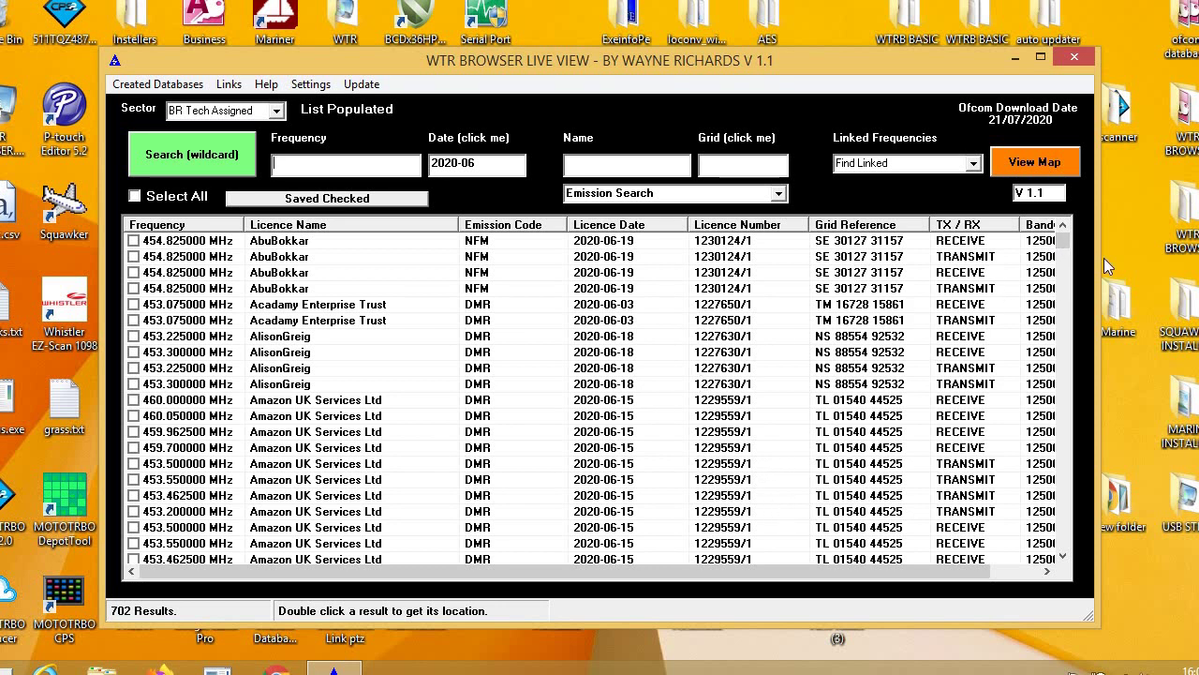
mouse_move(1064, 240)
mouse_down()
mouse_move(1065, 554)
mouse_move(1063, 240)
mouse_up()
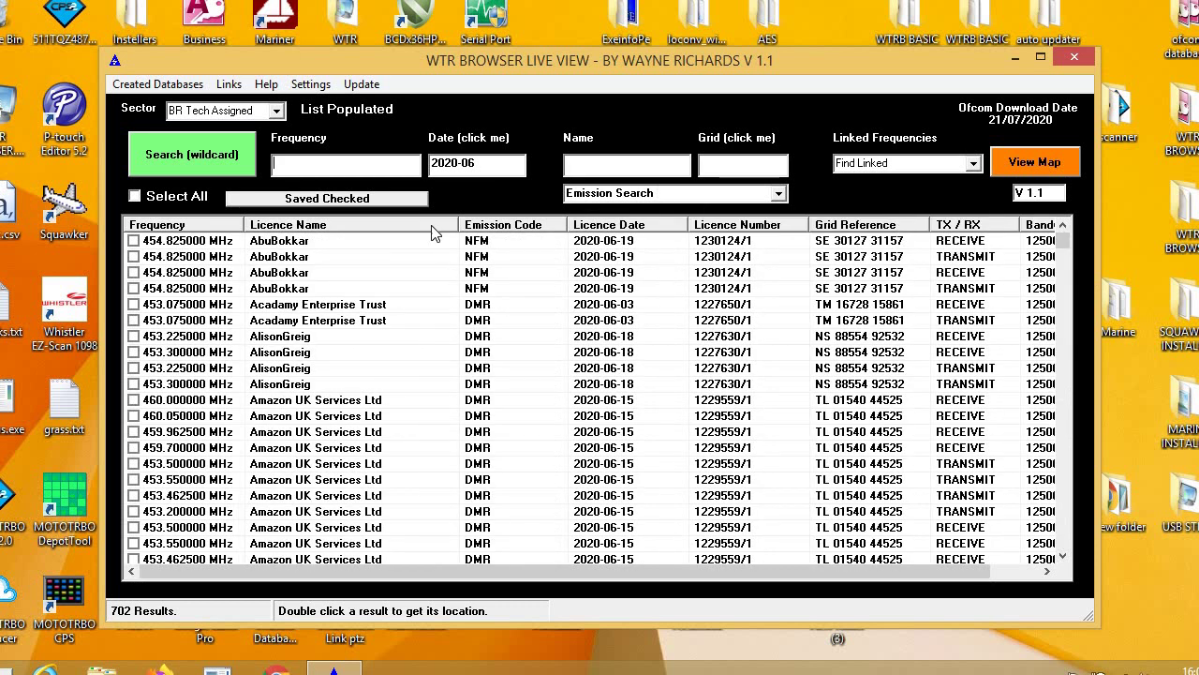
- Clear the date and search for frequency 456500 in grid SP, confirming the search
double_click(494, 163)
click(762, 163)
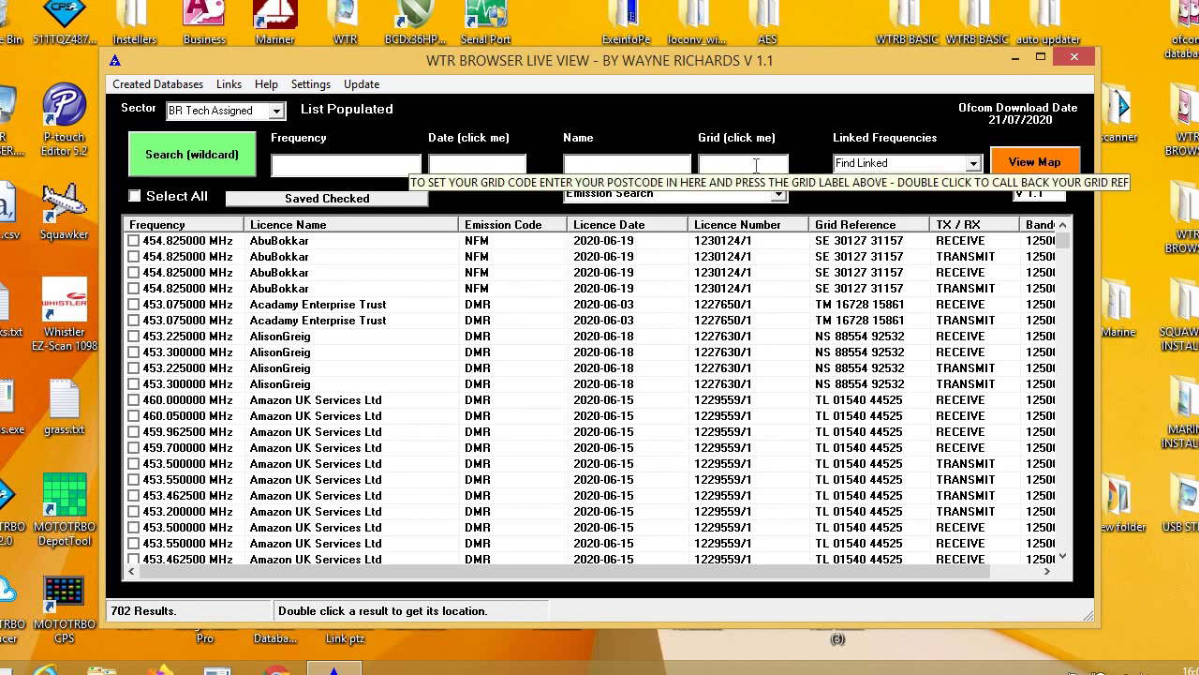
text(SP)
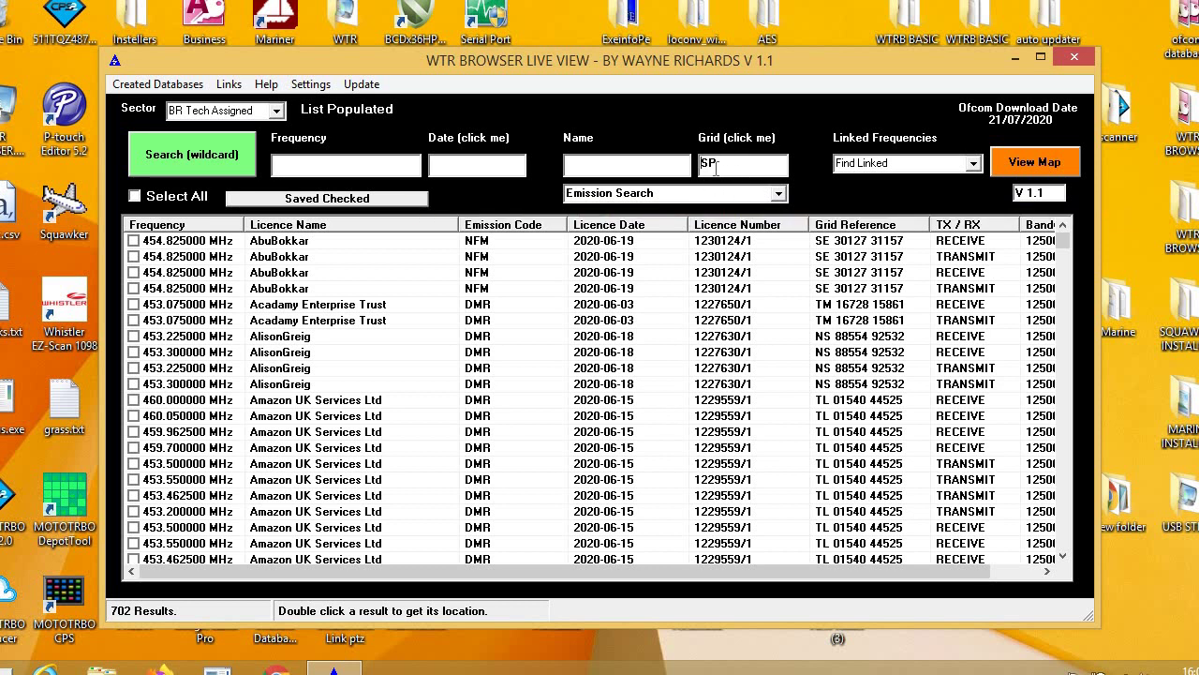
click(366, 167)
text(00)
click(213, 170)
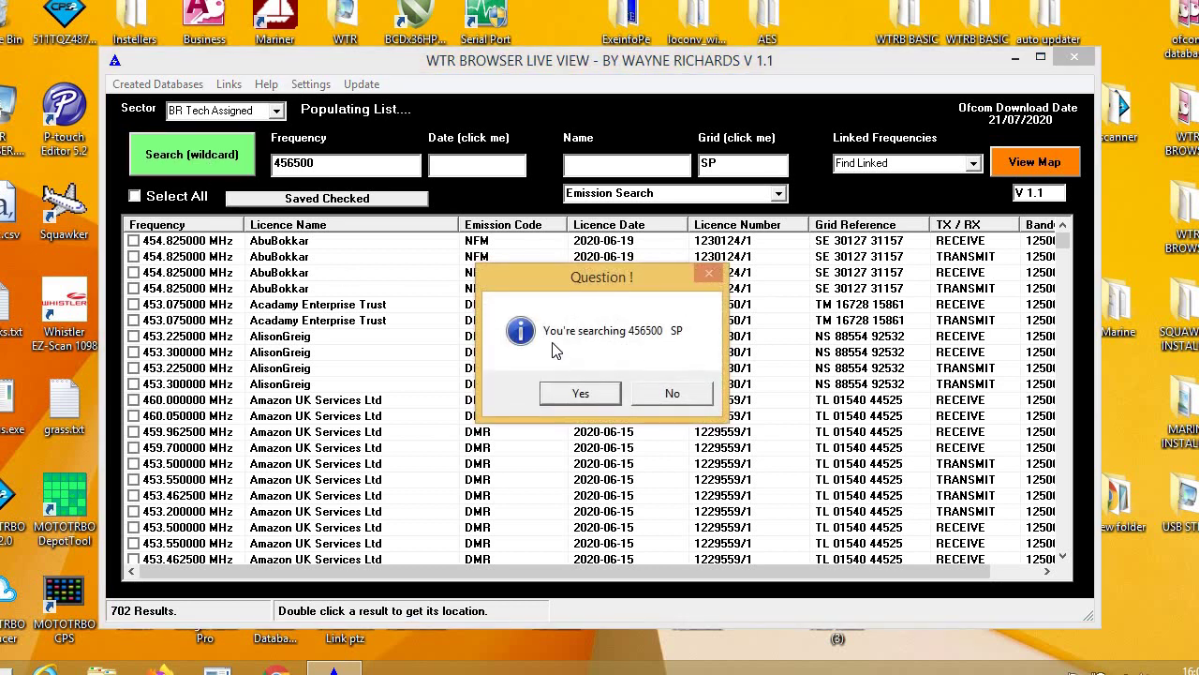
click(575, 394)
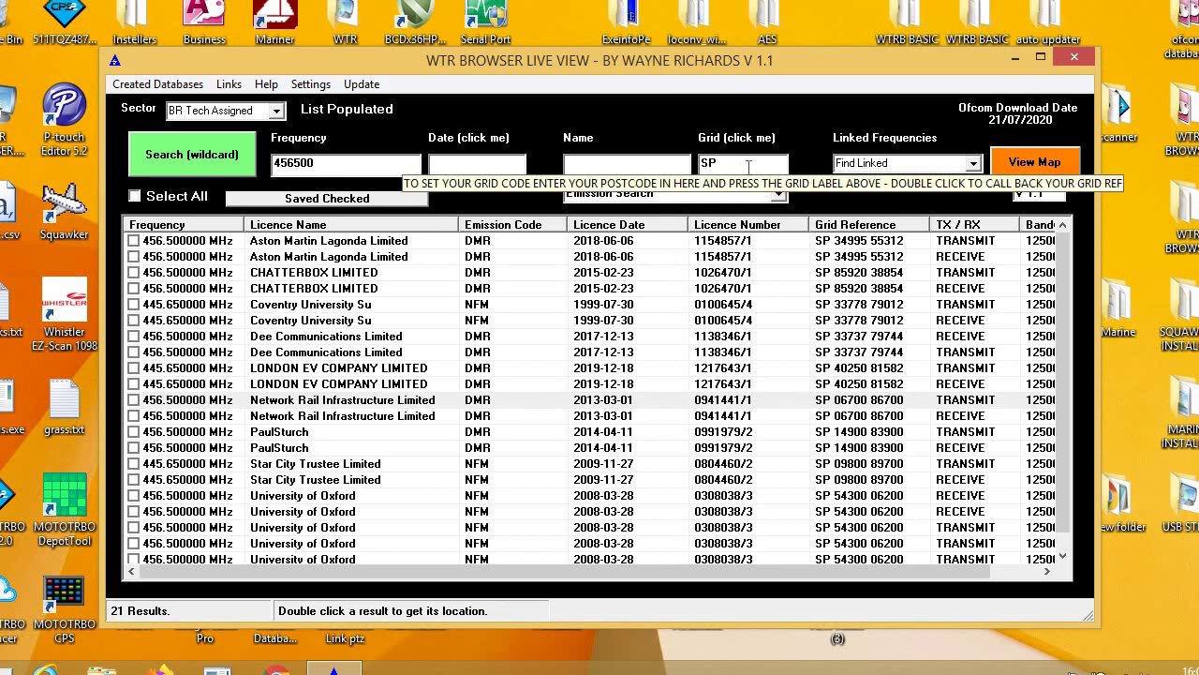
- Remove the grid, search frequency 456500 across all areas, and look through the results
drag(749, 167, 681, 163)
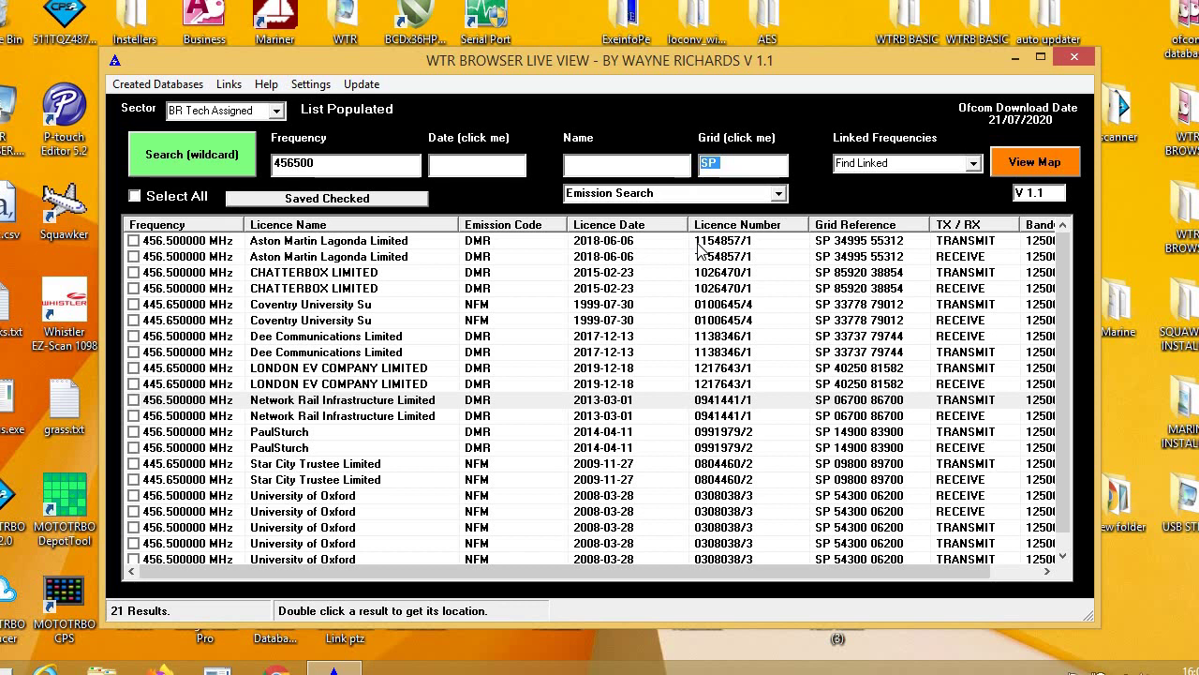
key(BackSpace)
click(192, 155)
click(573, 393)
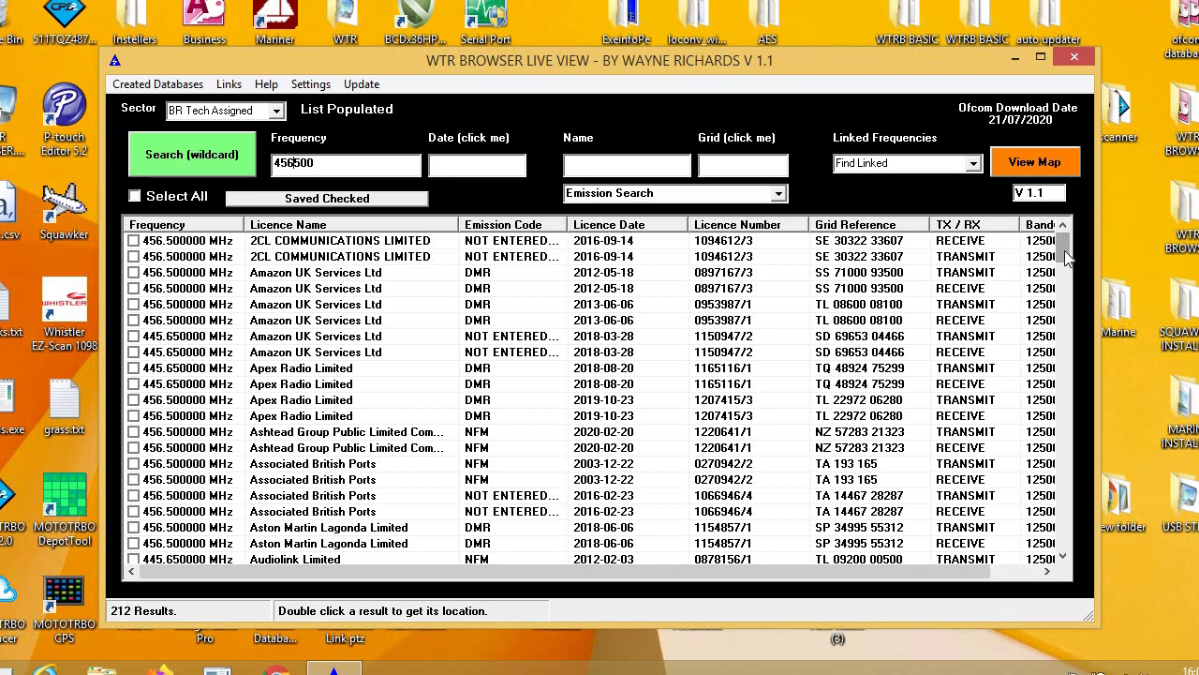
drag(1062, 253, 1058, 248)
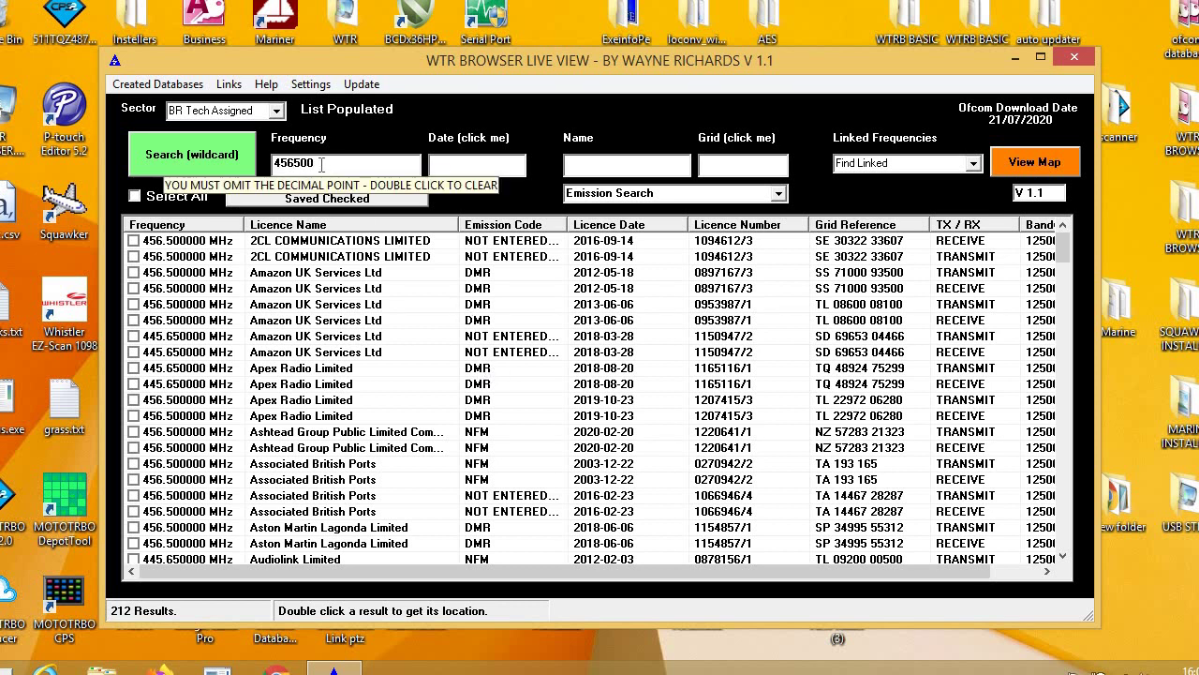
- Clear the frequency and open the linked UKAFG website in an enlarged browser window
drag(313, 164, 274, 166)
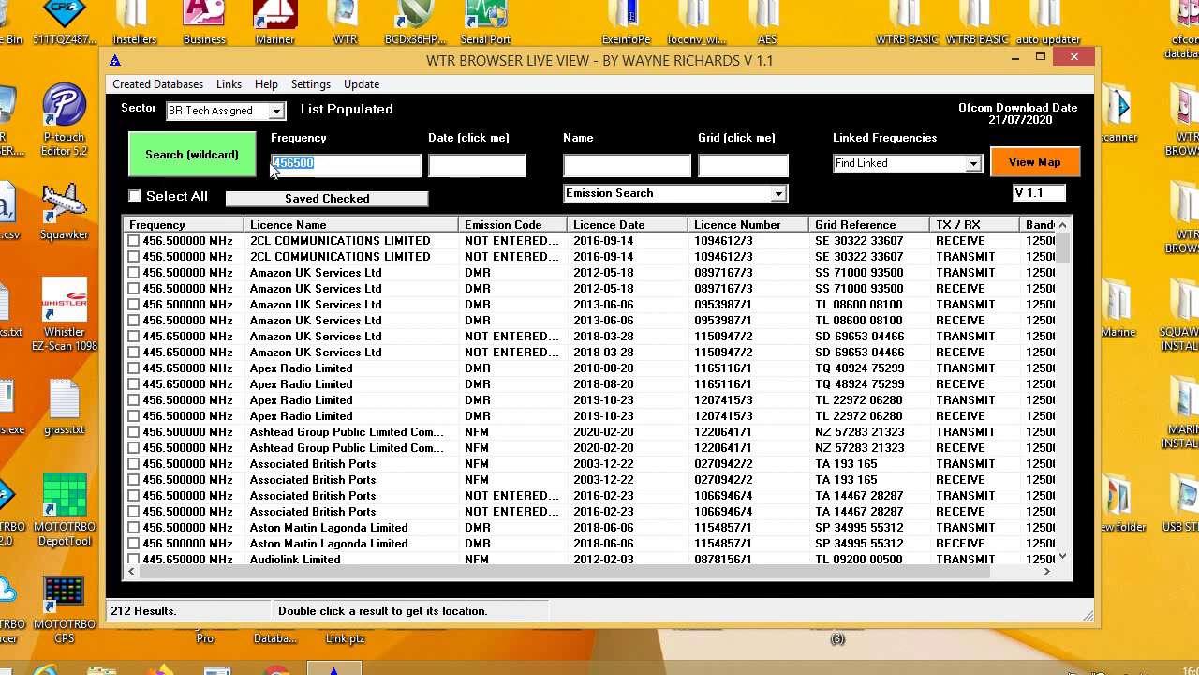
key(Delete)
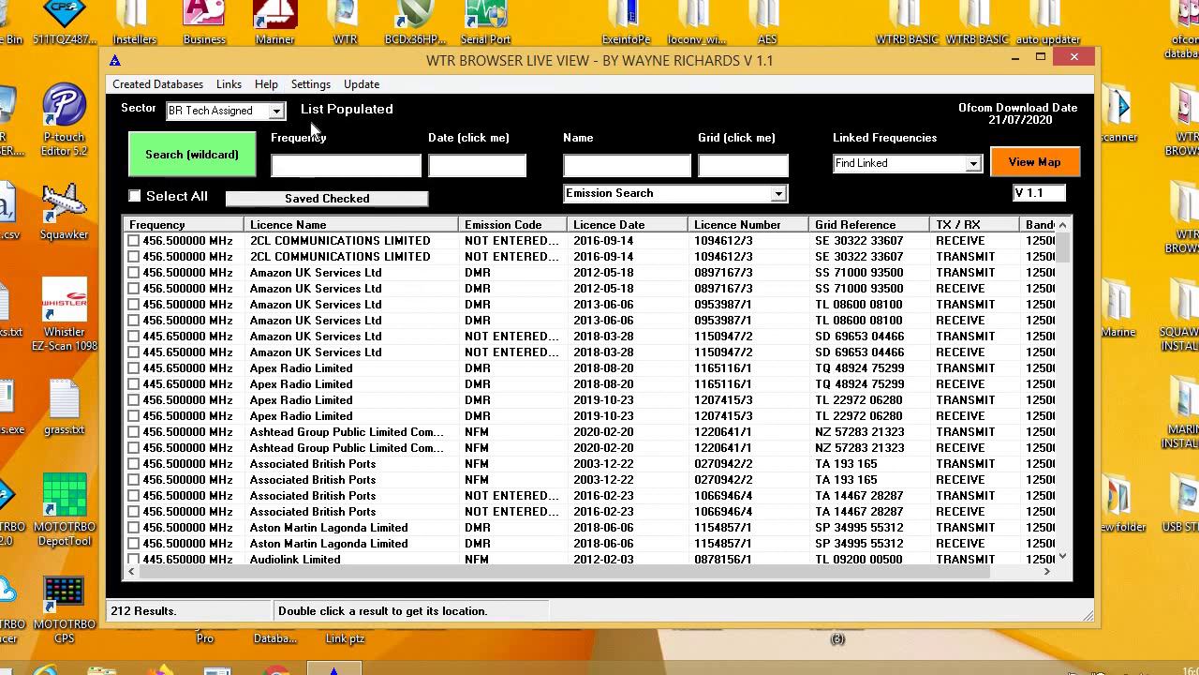
click(231, 86)
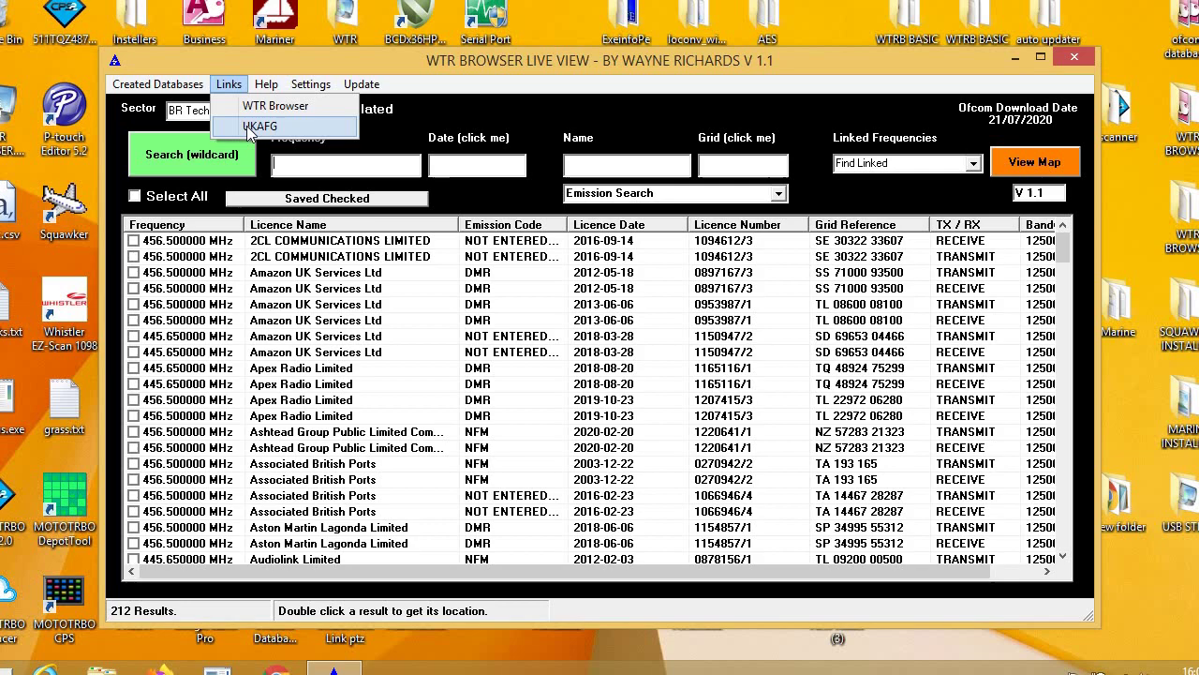
click(253, 126)
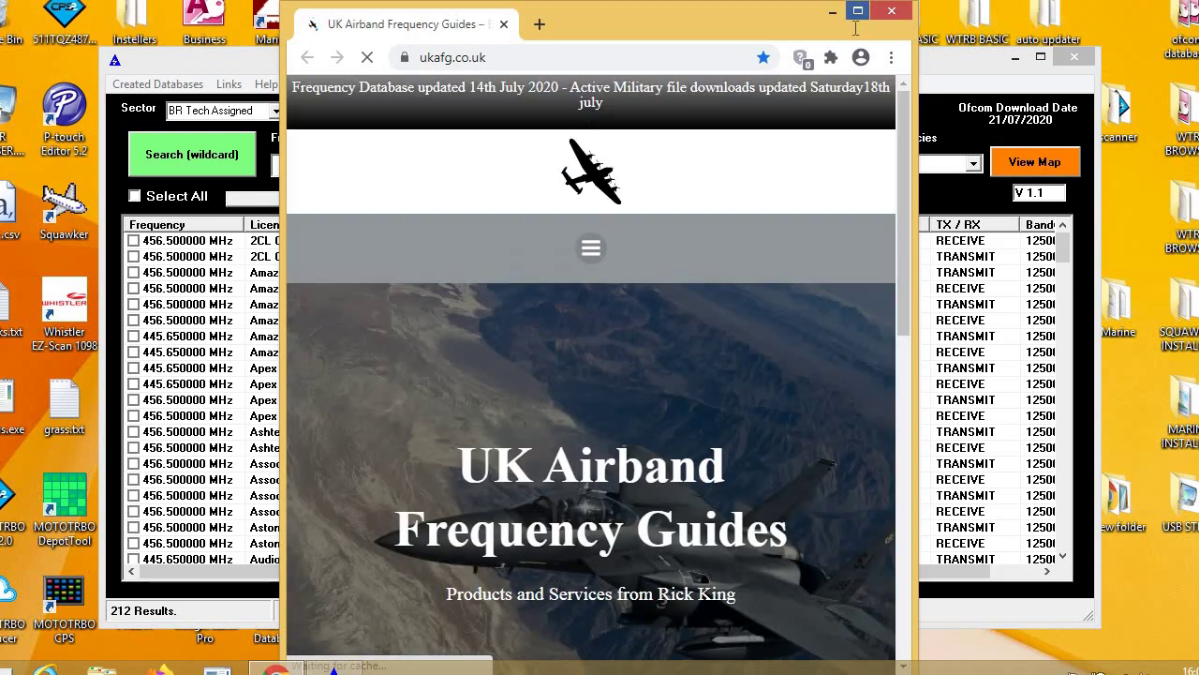
click(857, 11)
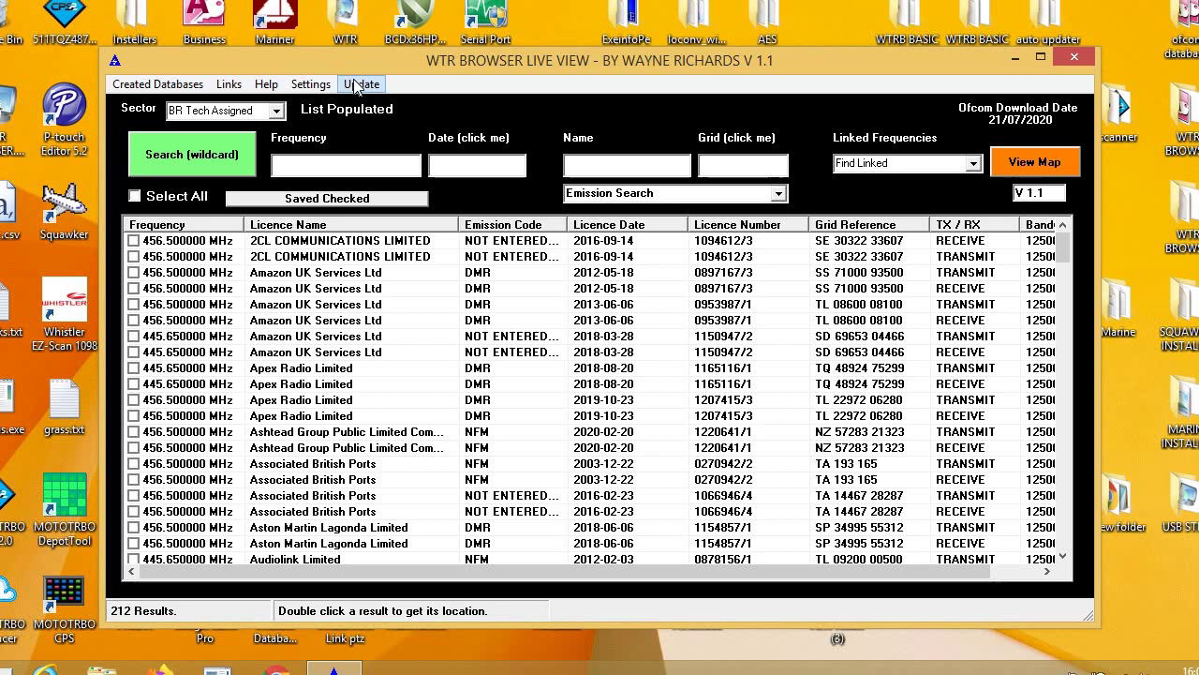
- Tick automatic search clearing in the settings, close them, and dismiss the grid code prompt
click(360, 84)
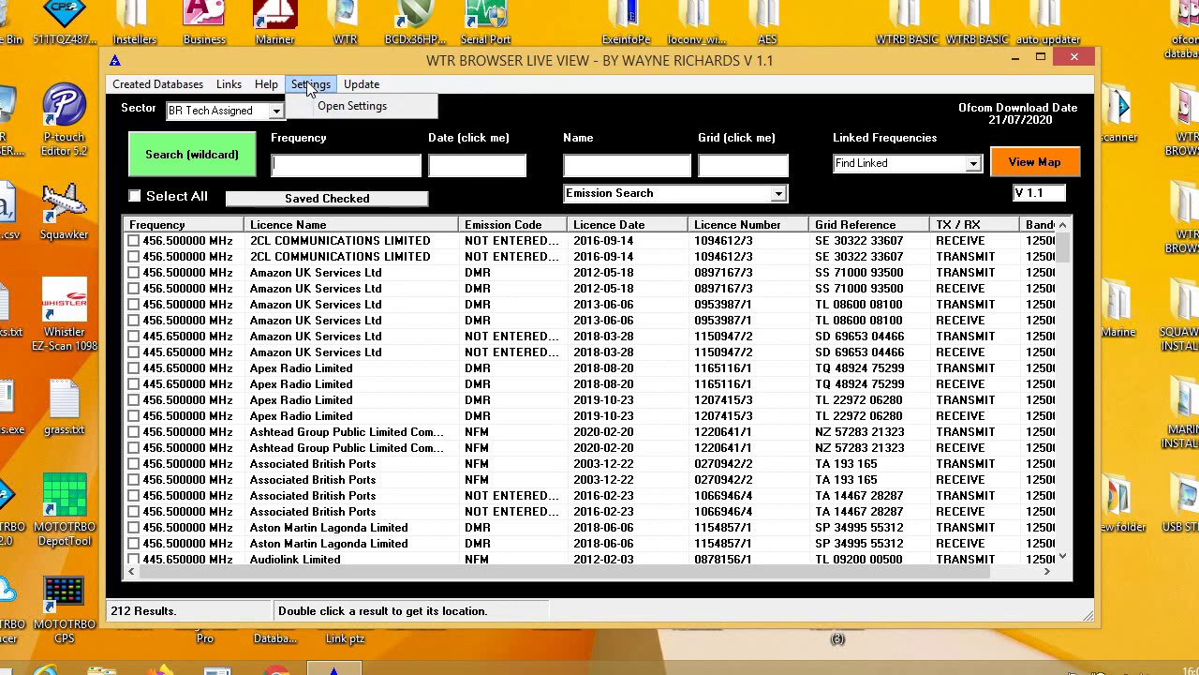
click(309, 86)
click(312, 85)
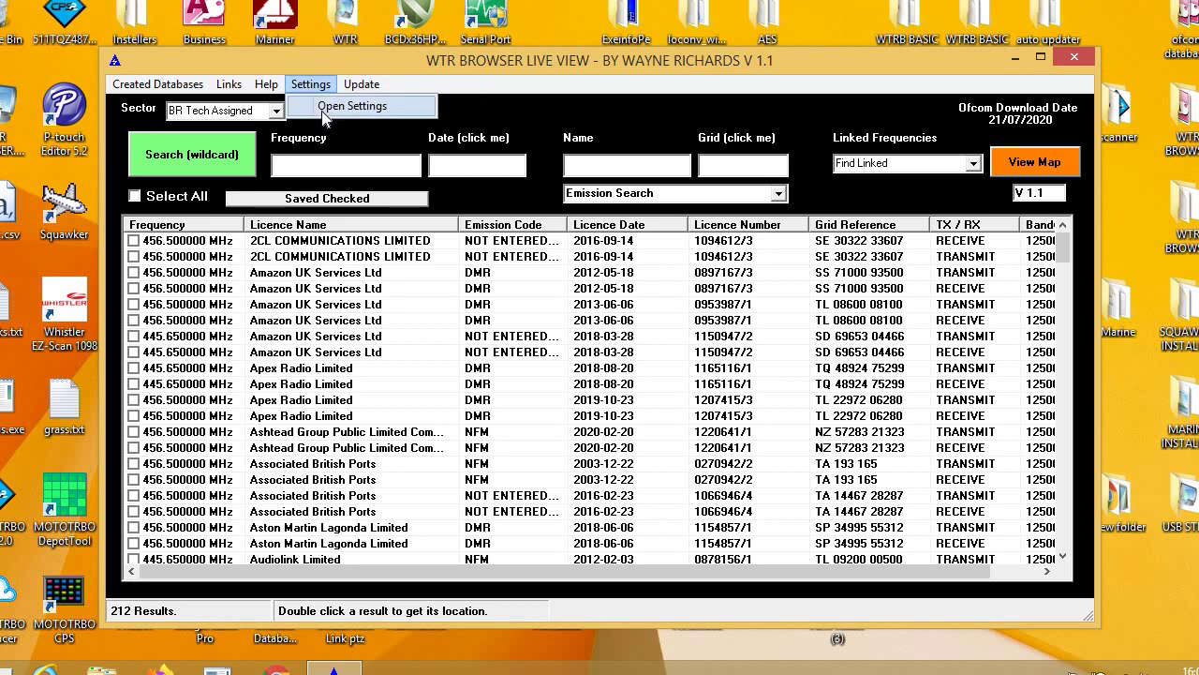
click(337, 107)
click(452, 321)
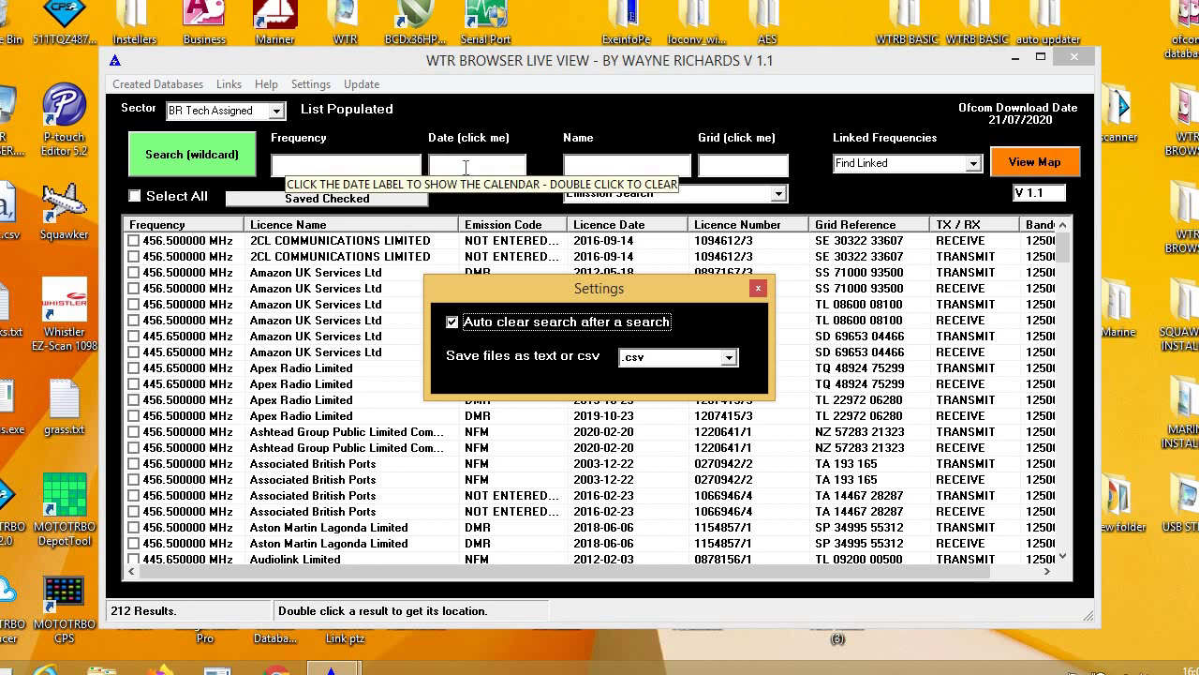
click(759, 289)
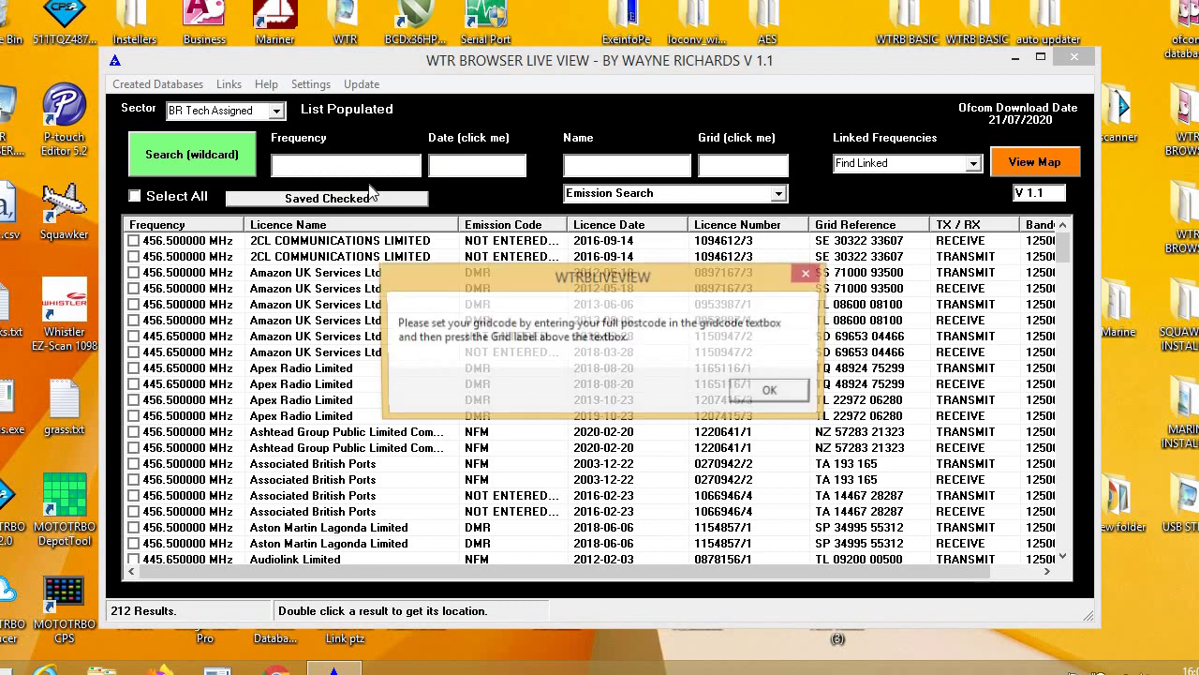
click(769, 390)
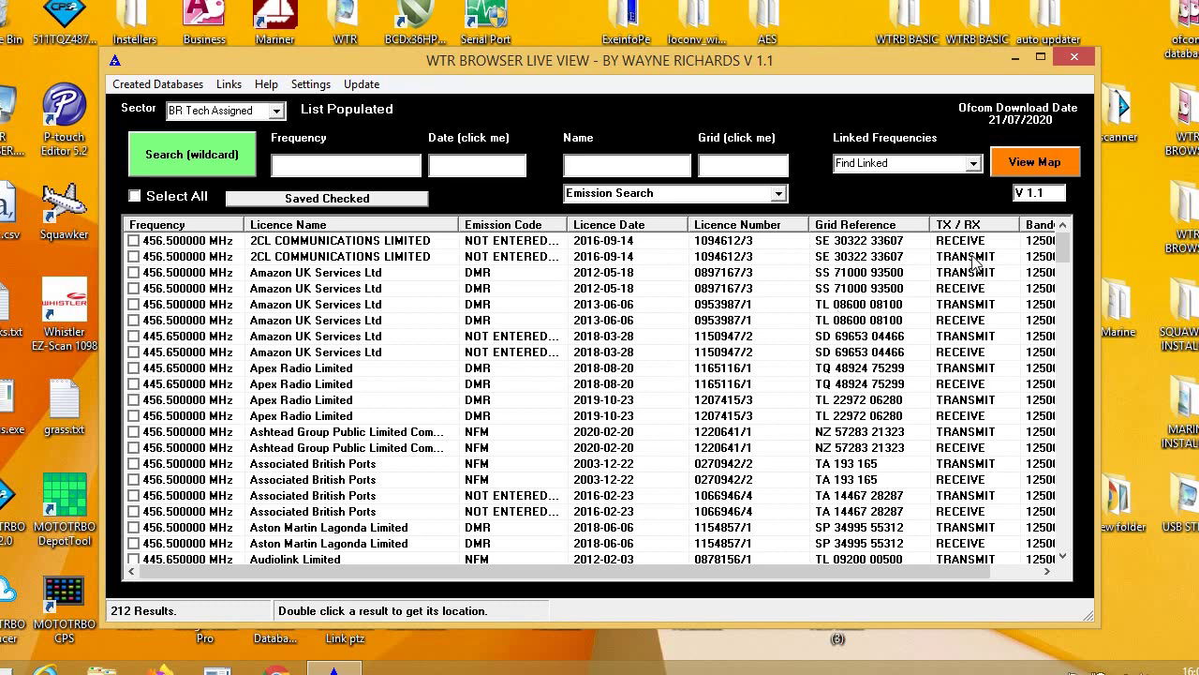
- Search the BR Tech Assigned licences by the name Brighton and confirm the search
drag(1063, 246, 1062, 297)
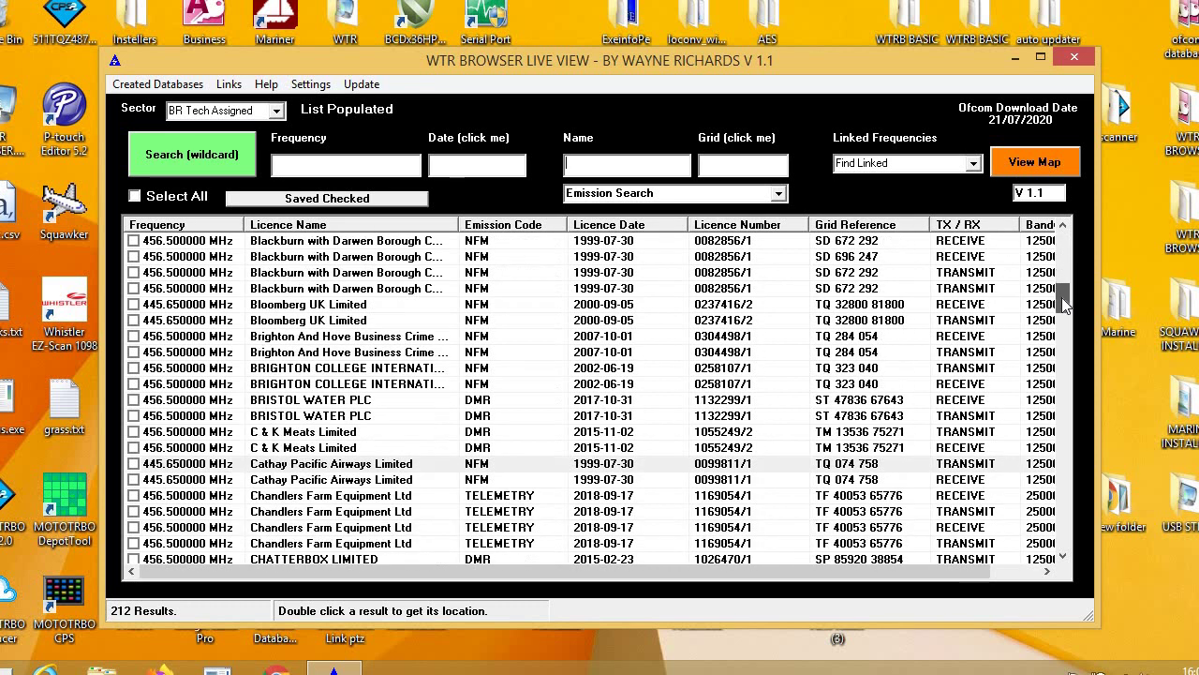
click(373, 369)
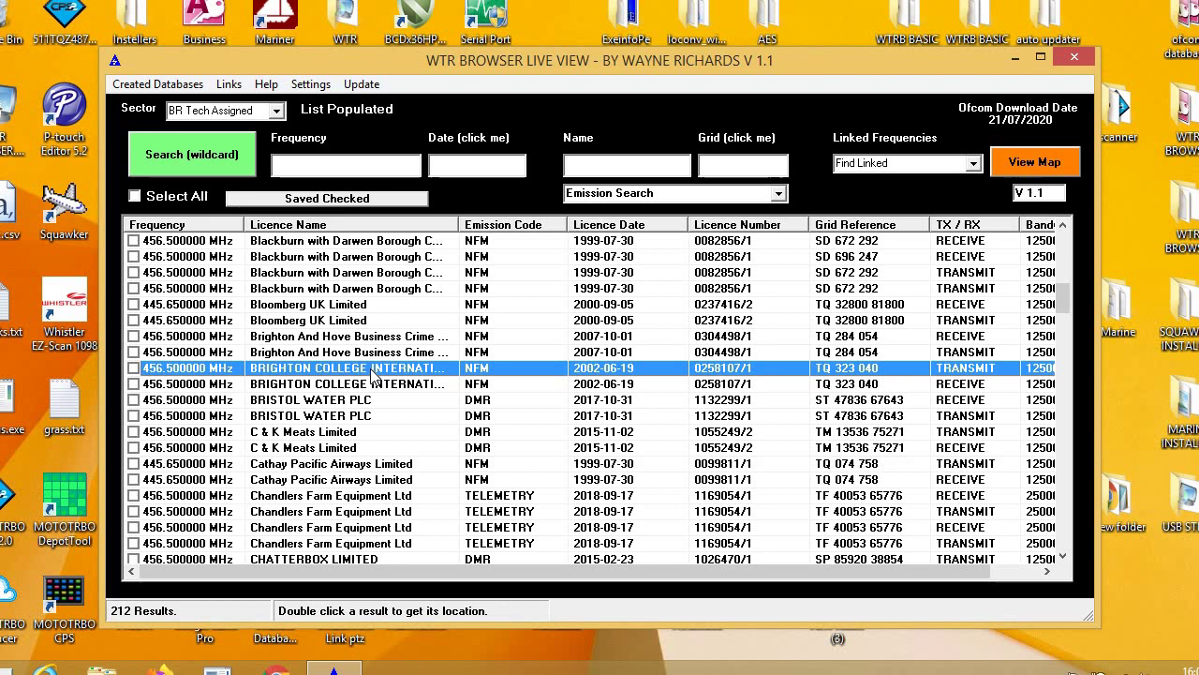
click(609, 169)
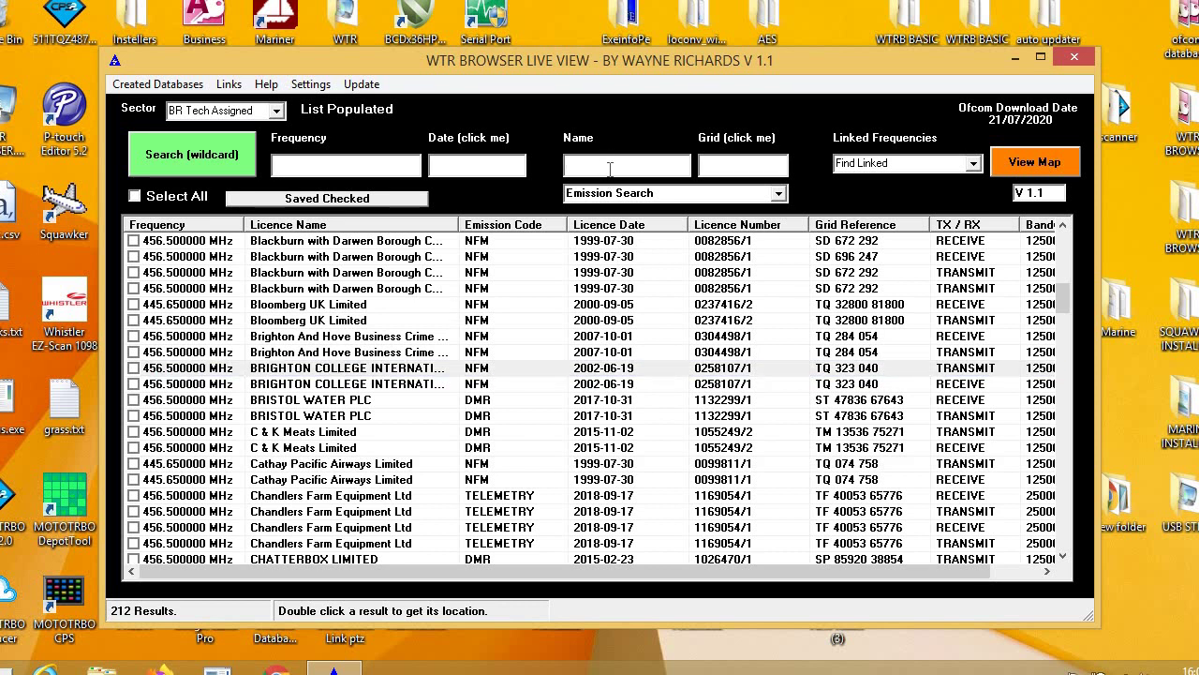
text(Brighton)
click(569, 163)
key(BackSpace)
text(b)
click(167, 157)
key(Return)
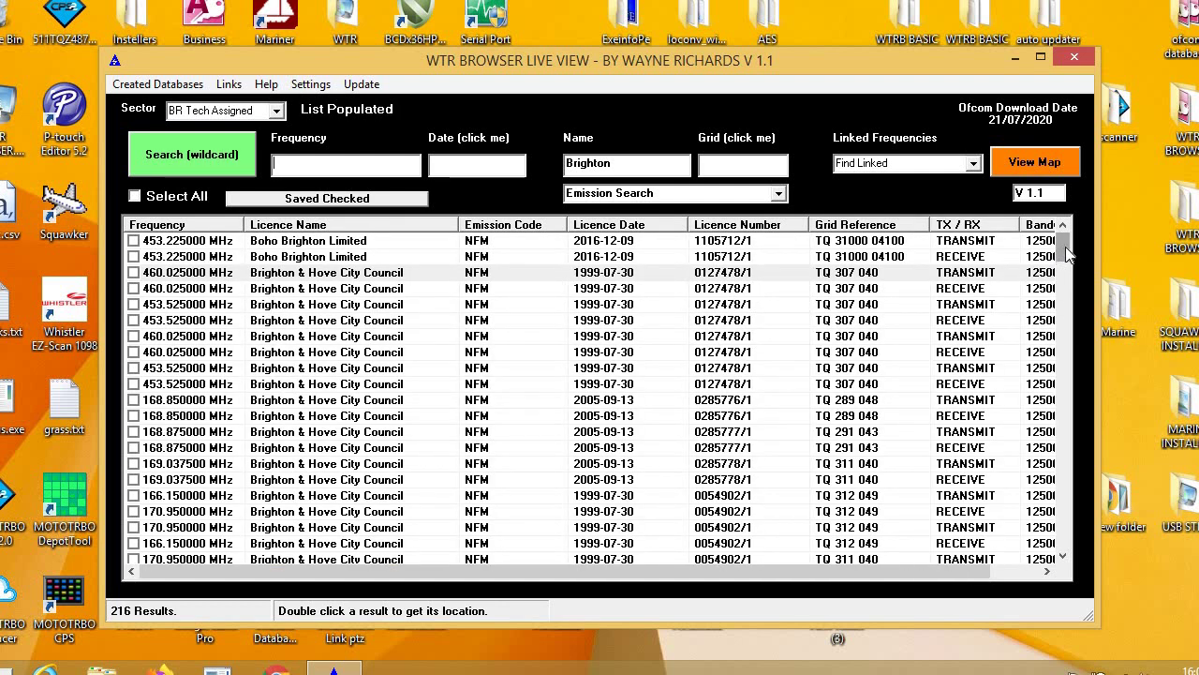
- Look through the Brighton results and tick all of them for saving
mouse_move(1067, 249)
mouse_down()
mouse_move(1076, 340)
mouse_move(1060, 562)
mouse_move(1075, 323)
mouse_move(1064, 233)
mouse_up()
drag(1064, 245, 1079, 219)
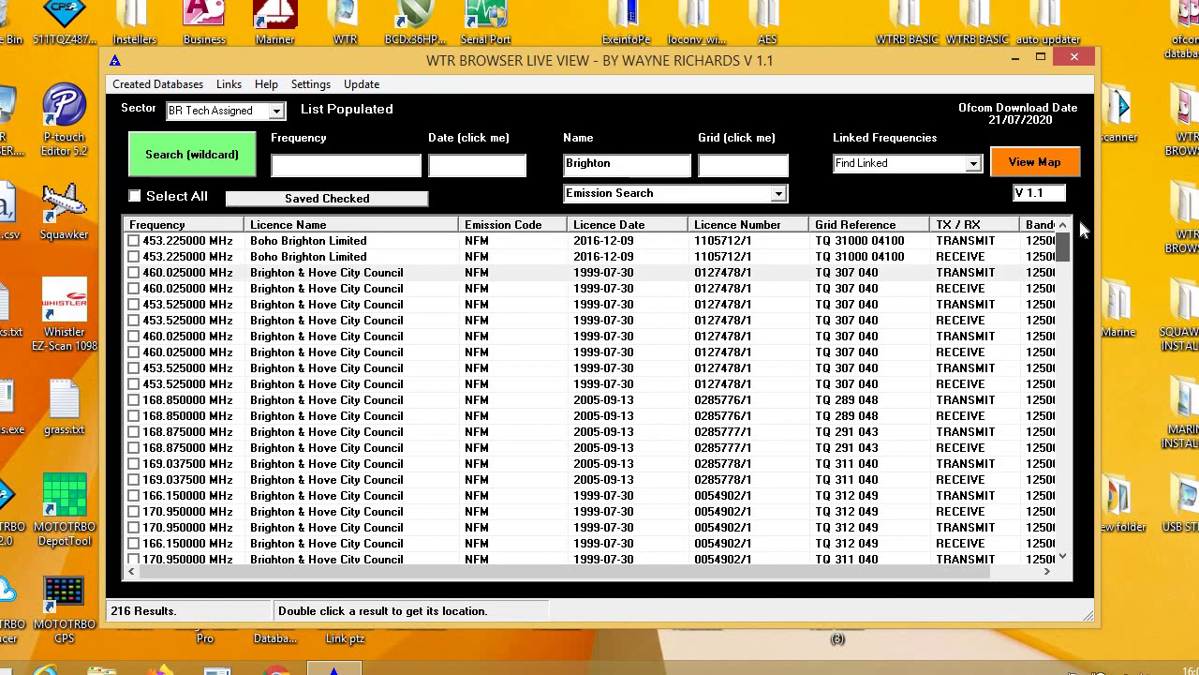
click(135, 198)
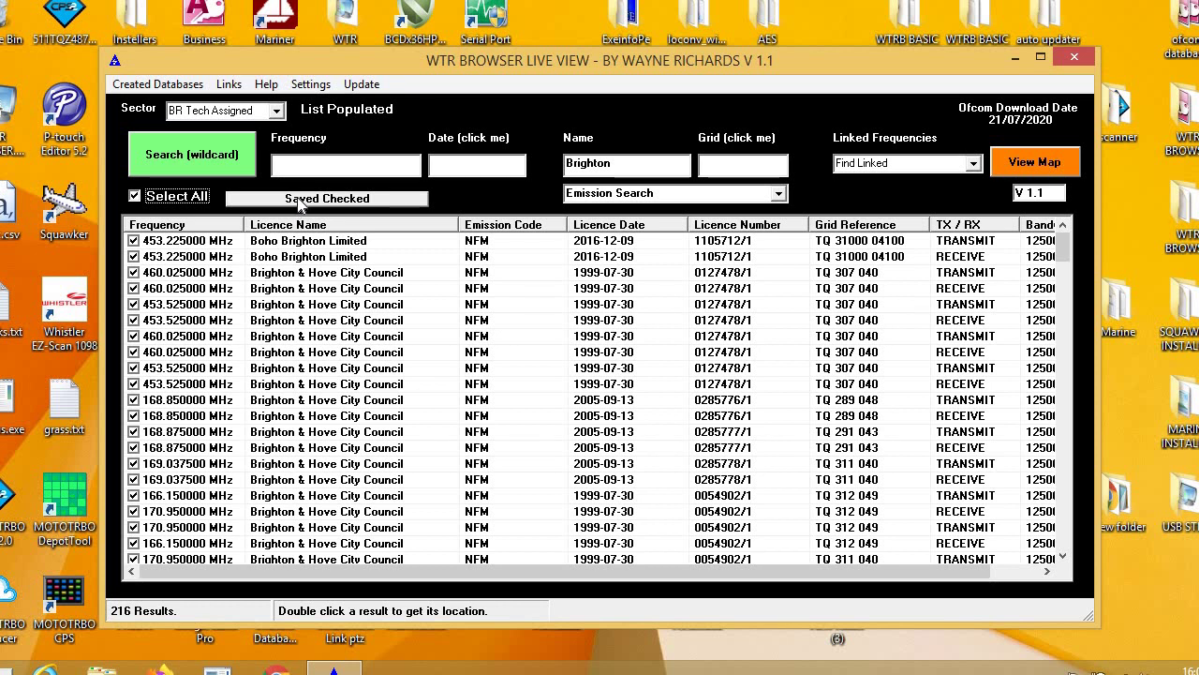
- Untick all the Brighton results, tick several licences individually, and select the whole list again
click(135, 196)
click(133, 240)
click(133, 273)
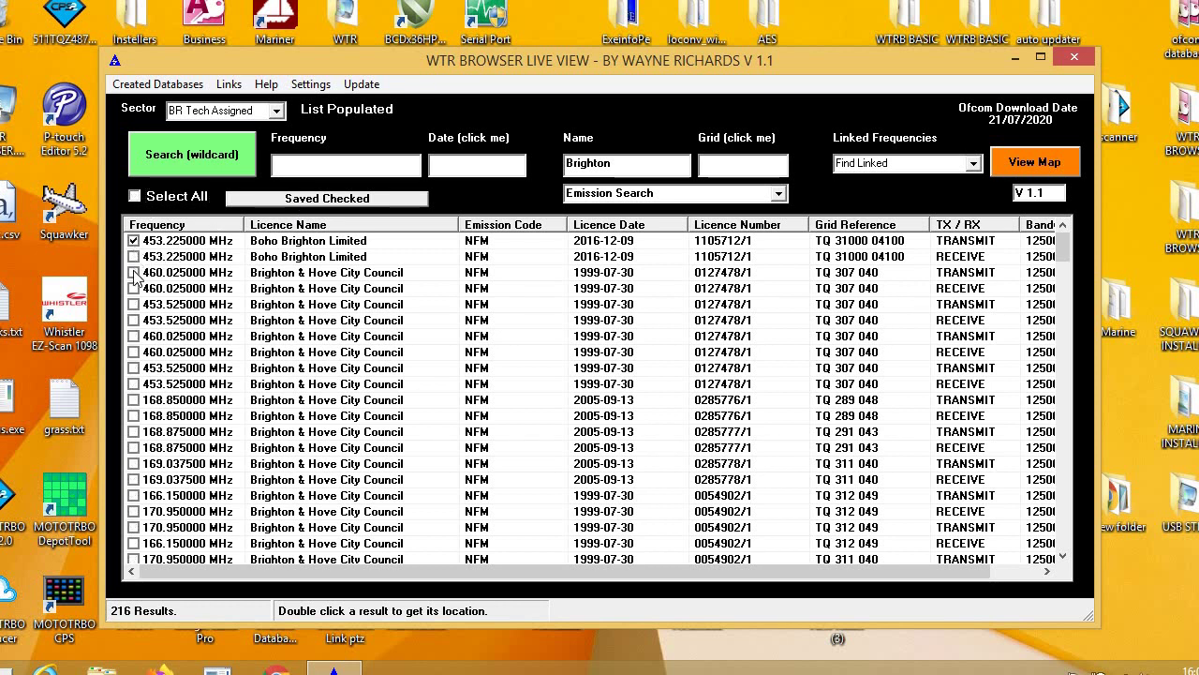
click(133, 319)
click(133, 383)
click(133, 241)
click(135, 197)
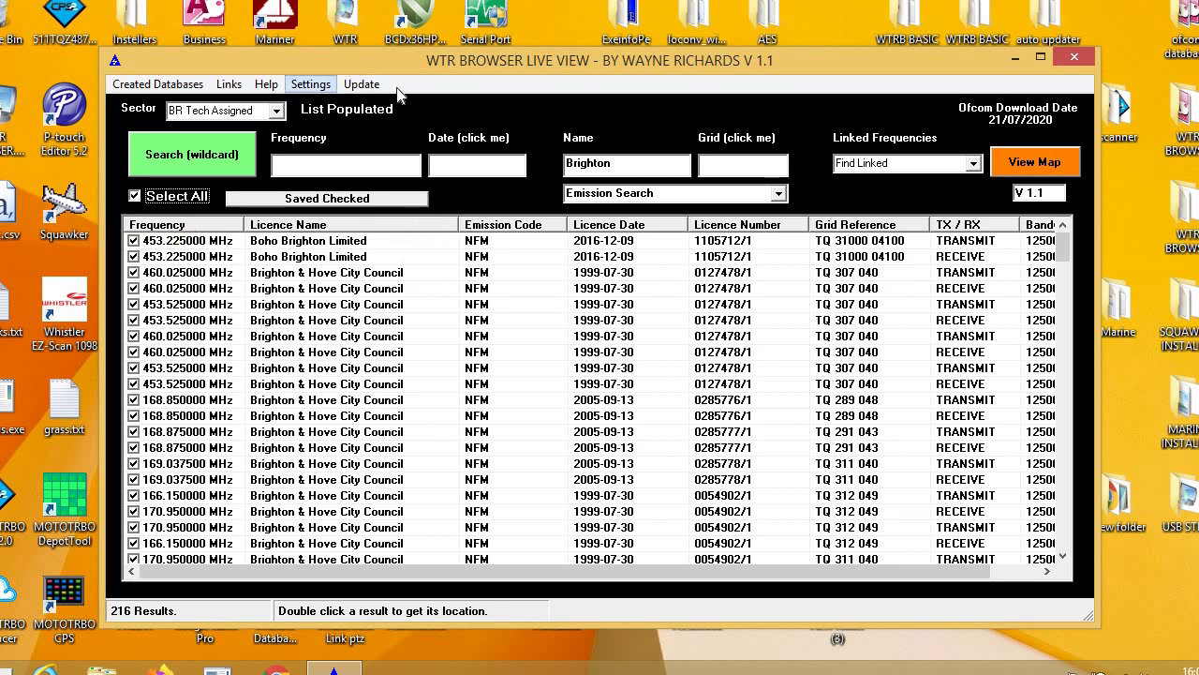
- Sort the Brighton results by grid reference and look through them to the end of the list
drag(435, 71, 452, 58)
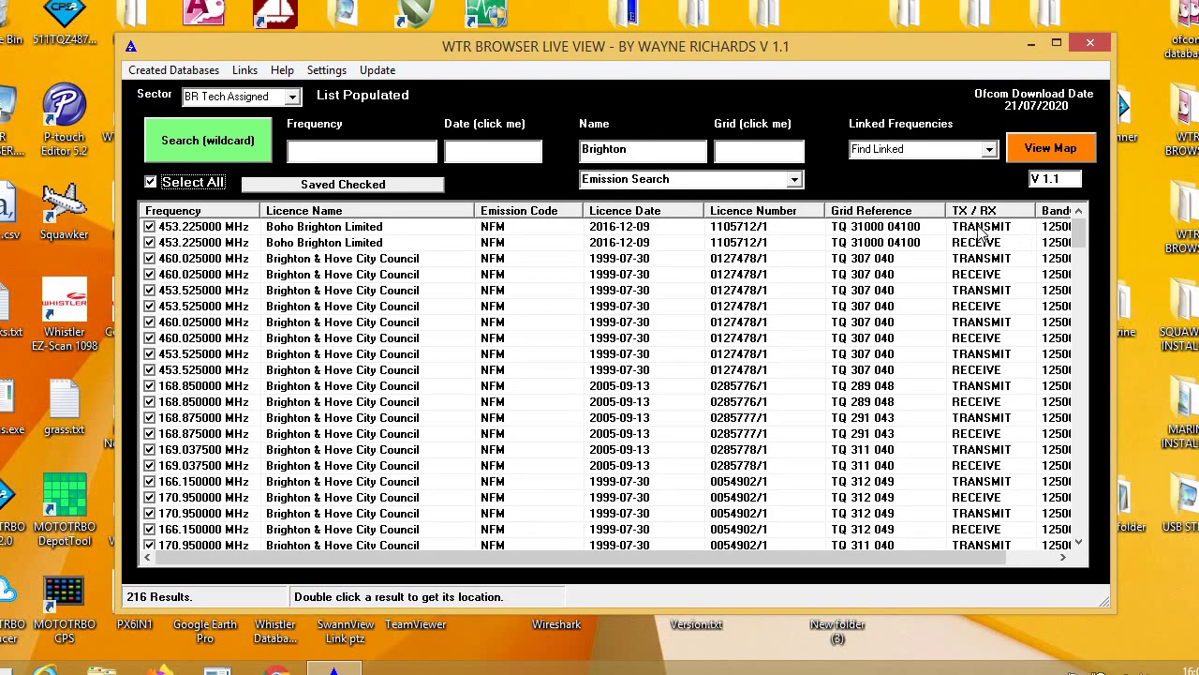
click(900, 210)
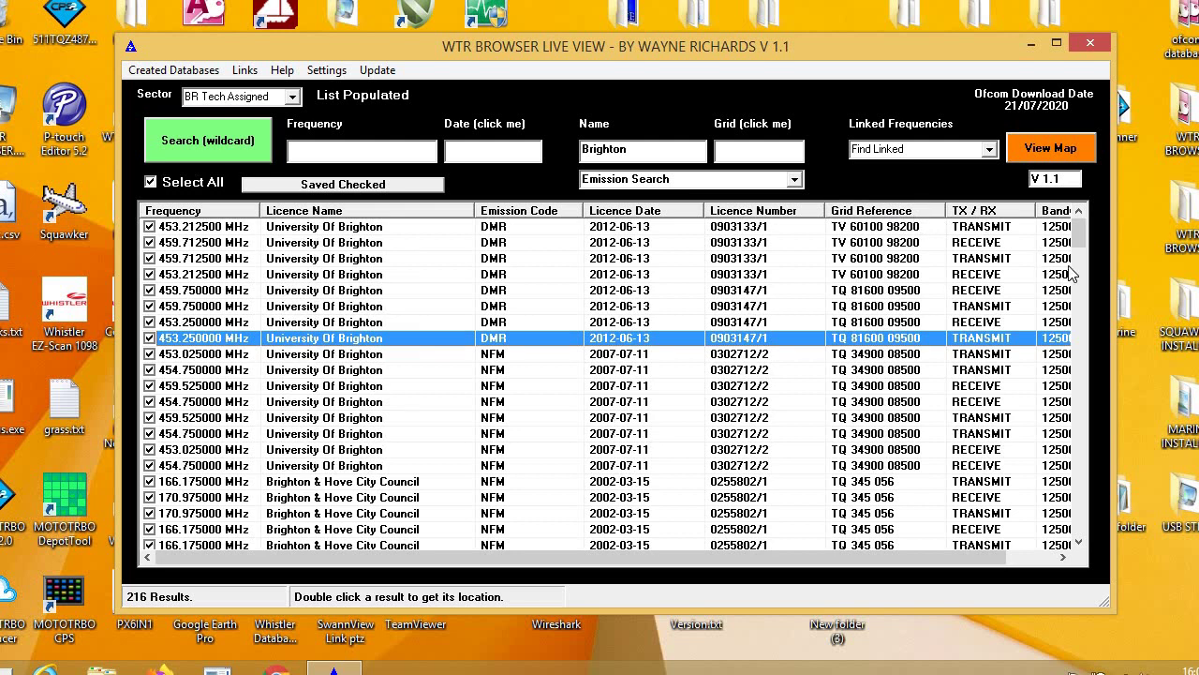
drag(1080, 230, 1071, 540)
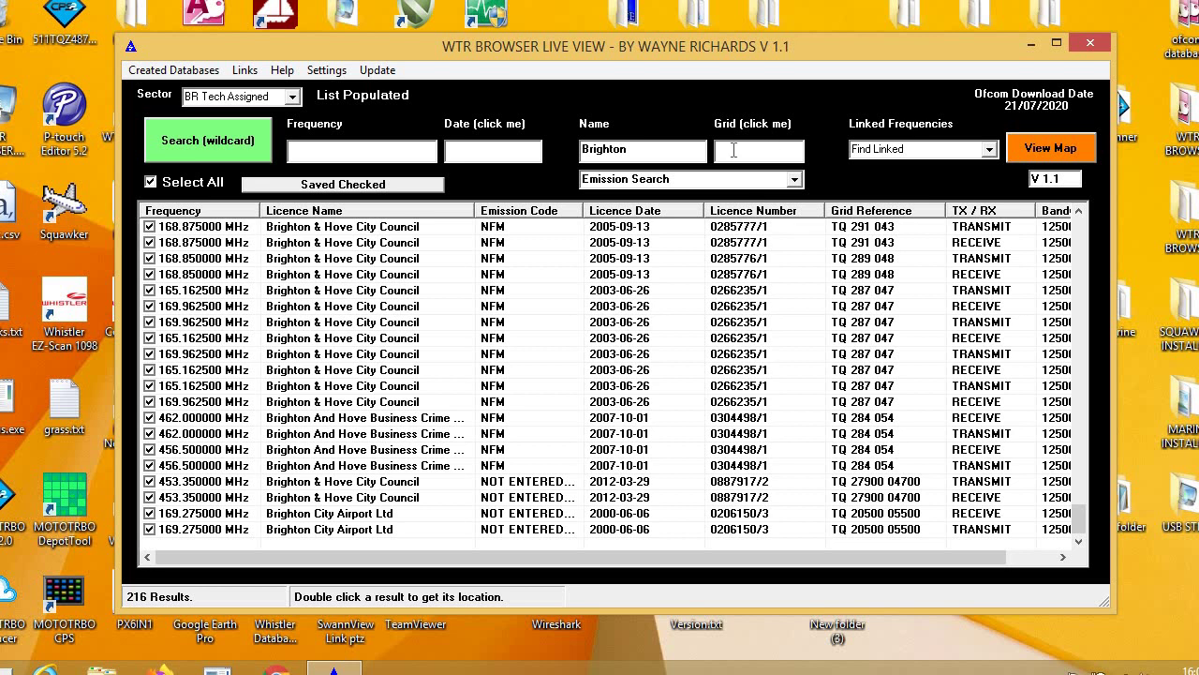
- Clear the name, search the BR Tech Assigned licences by grid code NV, and confirm the search
double_click(662, 153)
key(BackSpace)
text(nv)
click(212, 142)
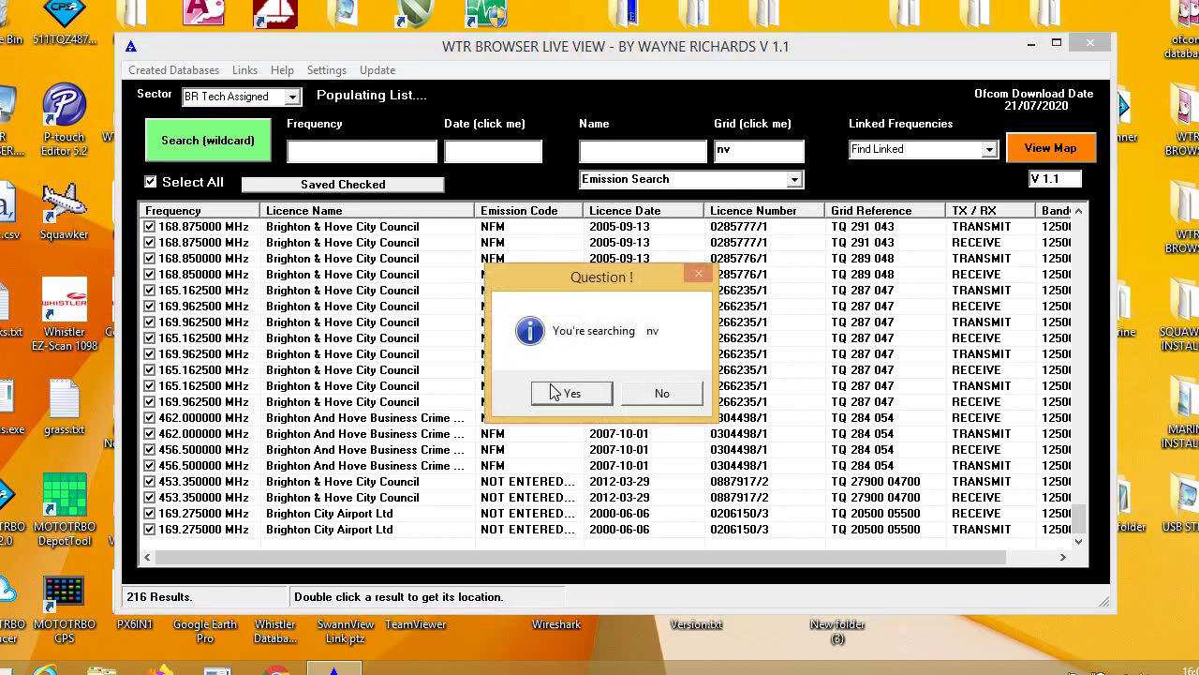
click(558, 393)
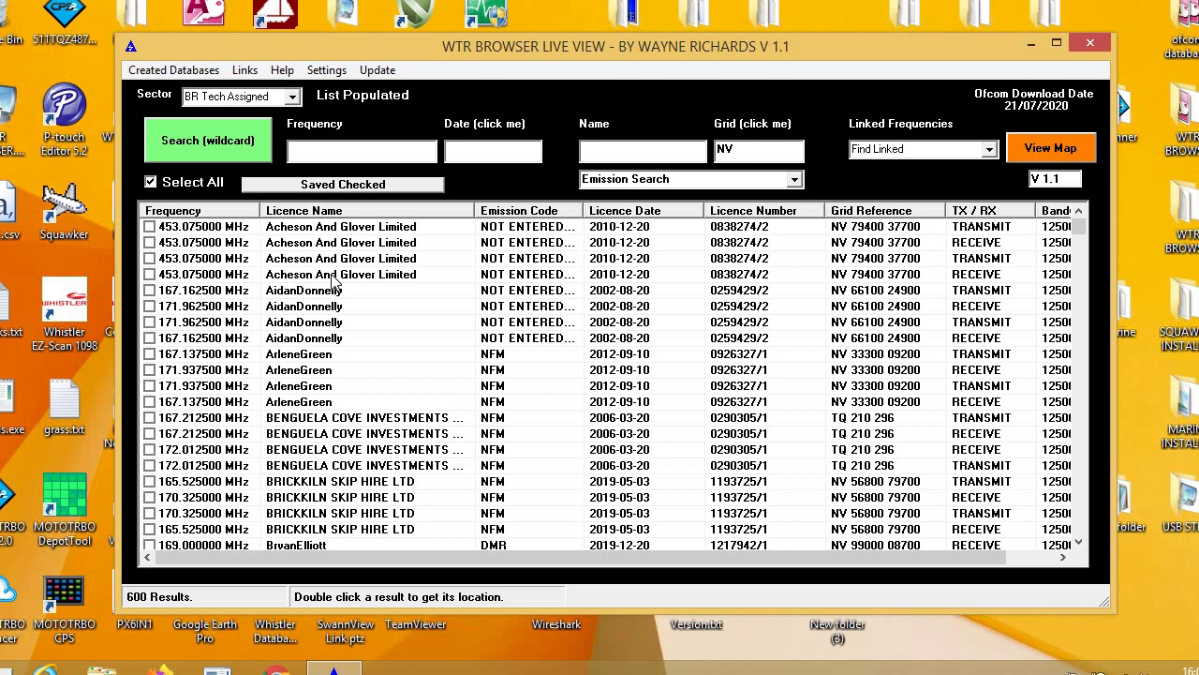
- View the details of the fourth Acheson And Glover Limited licence in the results and close them
click(333, 278)
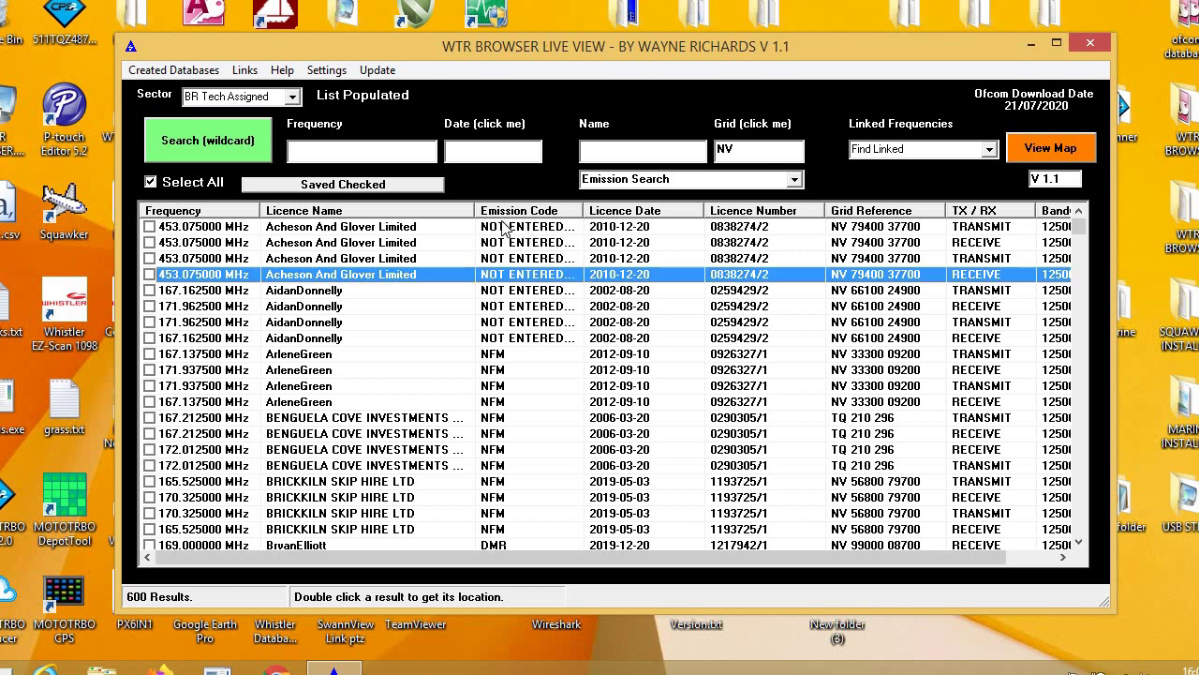
double_click(461, 274)
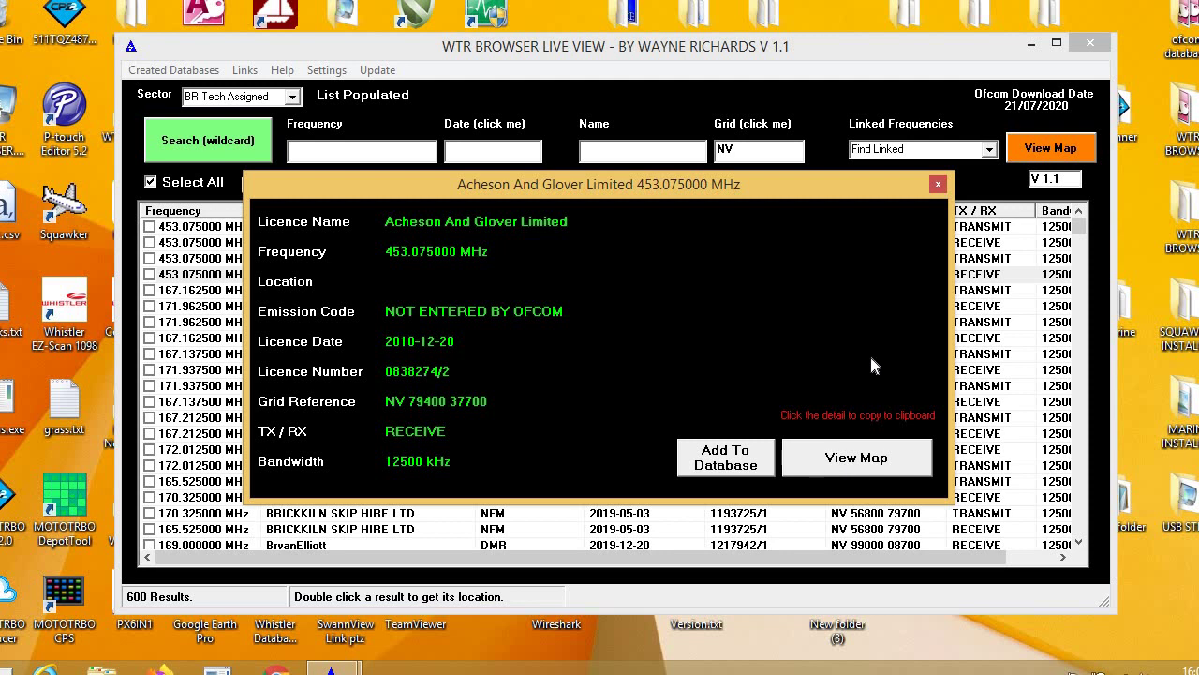
click(938, 184)
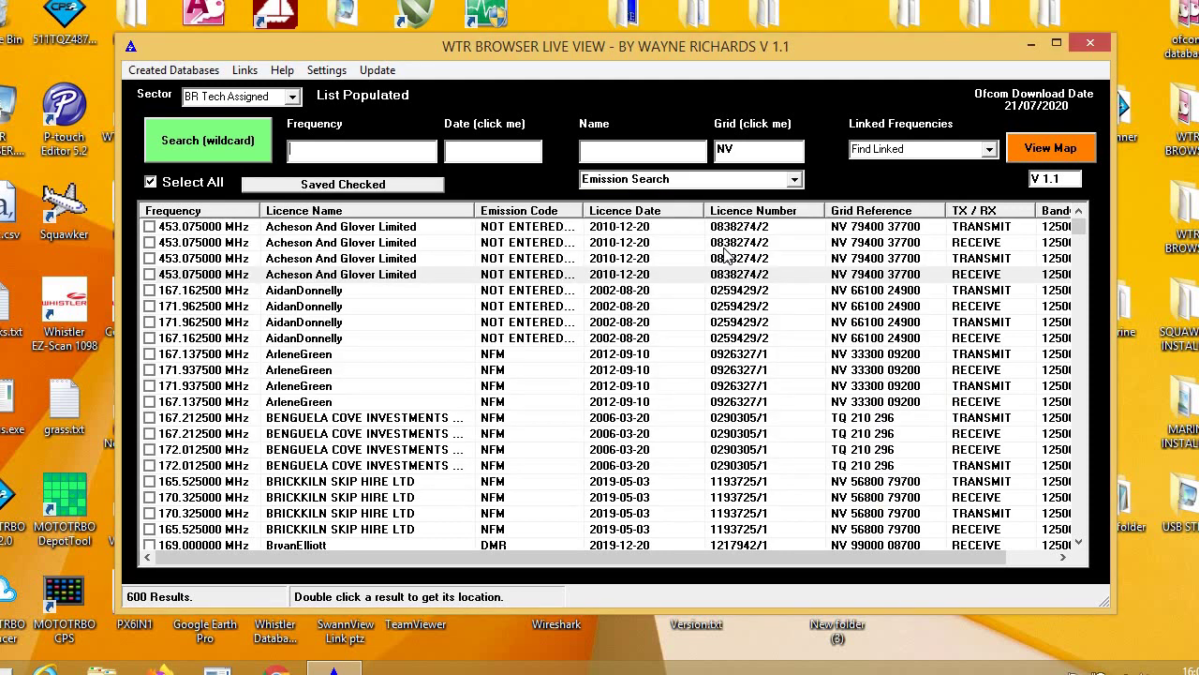
- Show the Acheson And Glover Limited licence's location on the map and look up its address
click(377, 281)
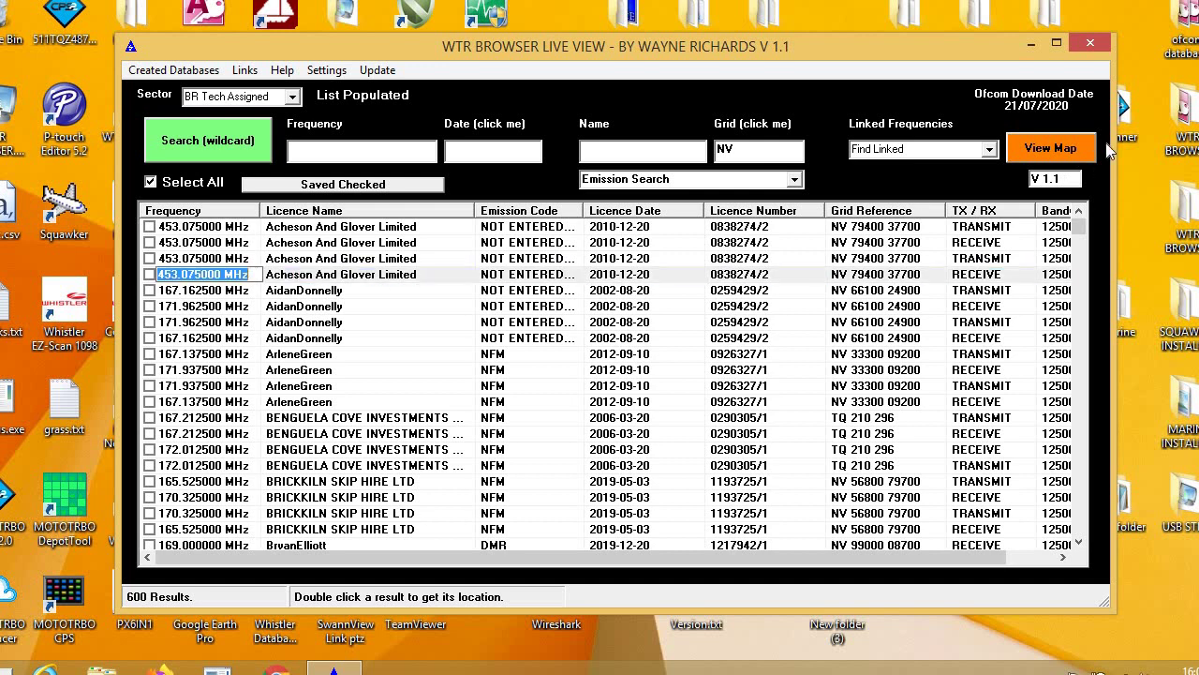
click(1034, 150)
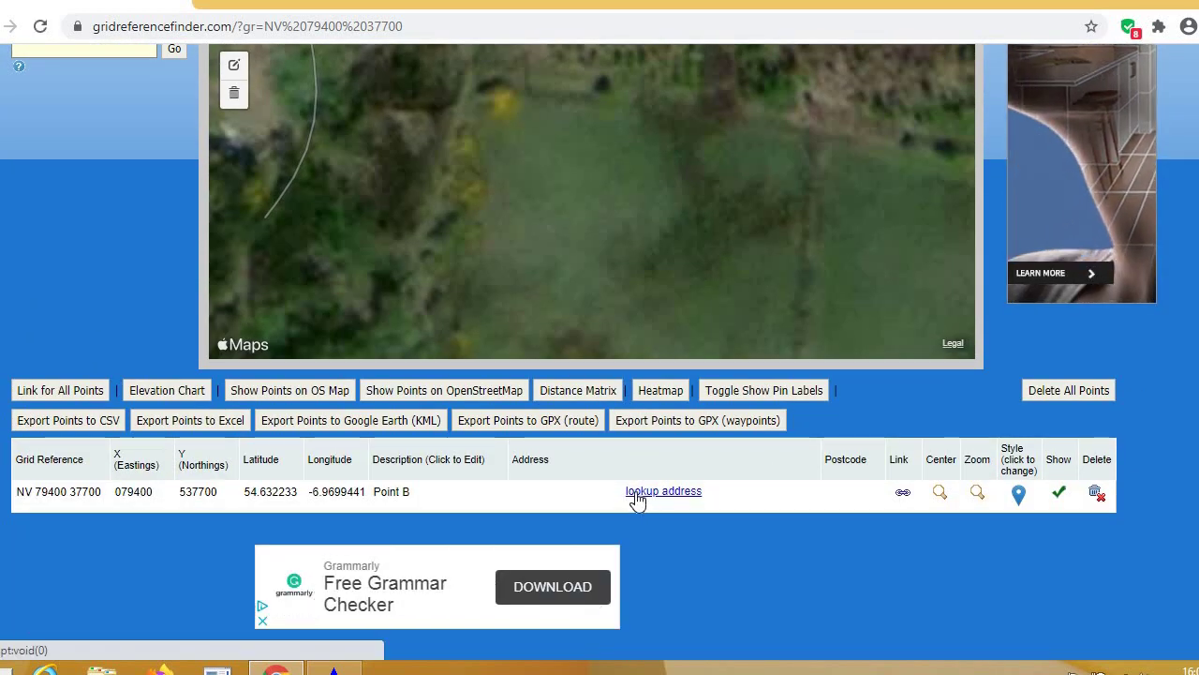
click(636, 493)
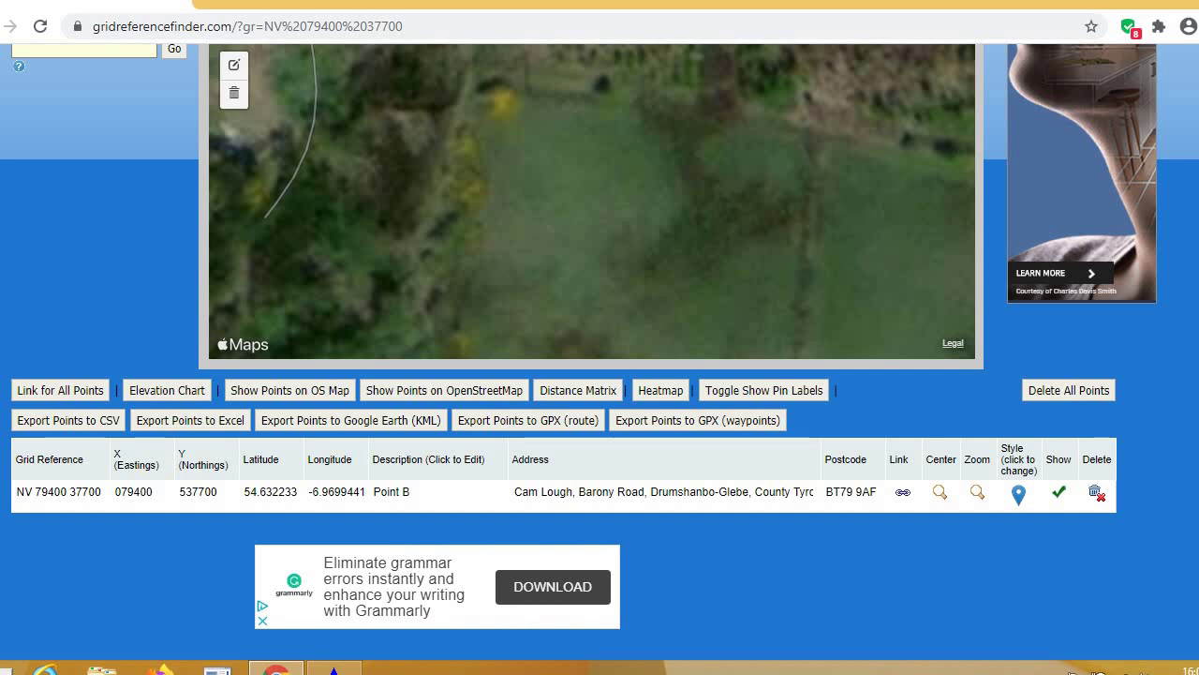
- Zoom the map out three levels around the licence's pin and change it to the Standard map type
scroll(213, 216, up, 5)
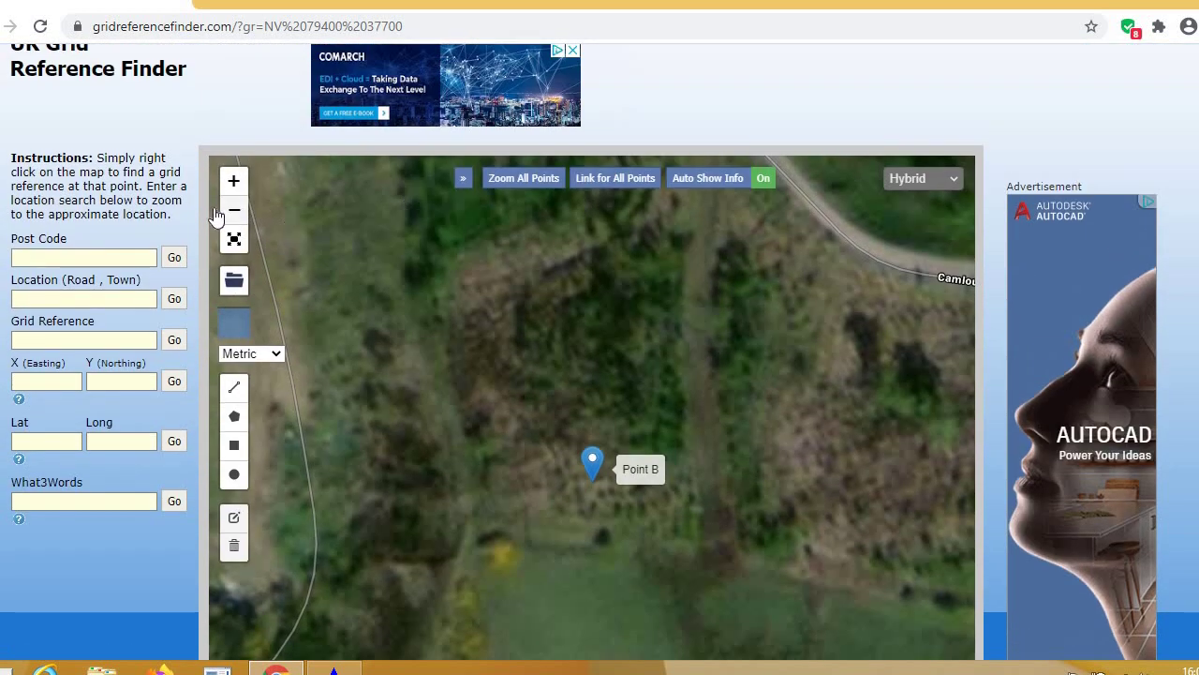
click(235, 210)
scroll(234, 209, down, 2)
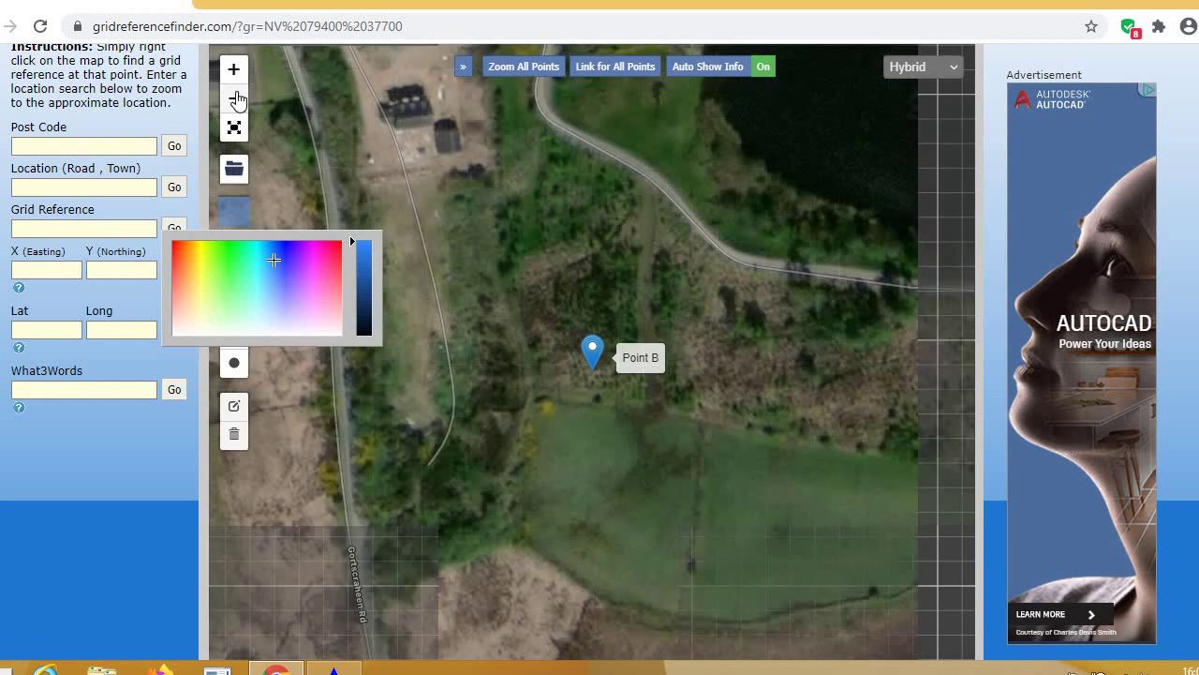
click(234, 99)
click(234, 99)
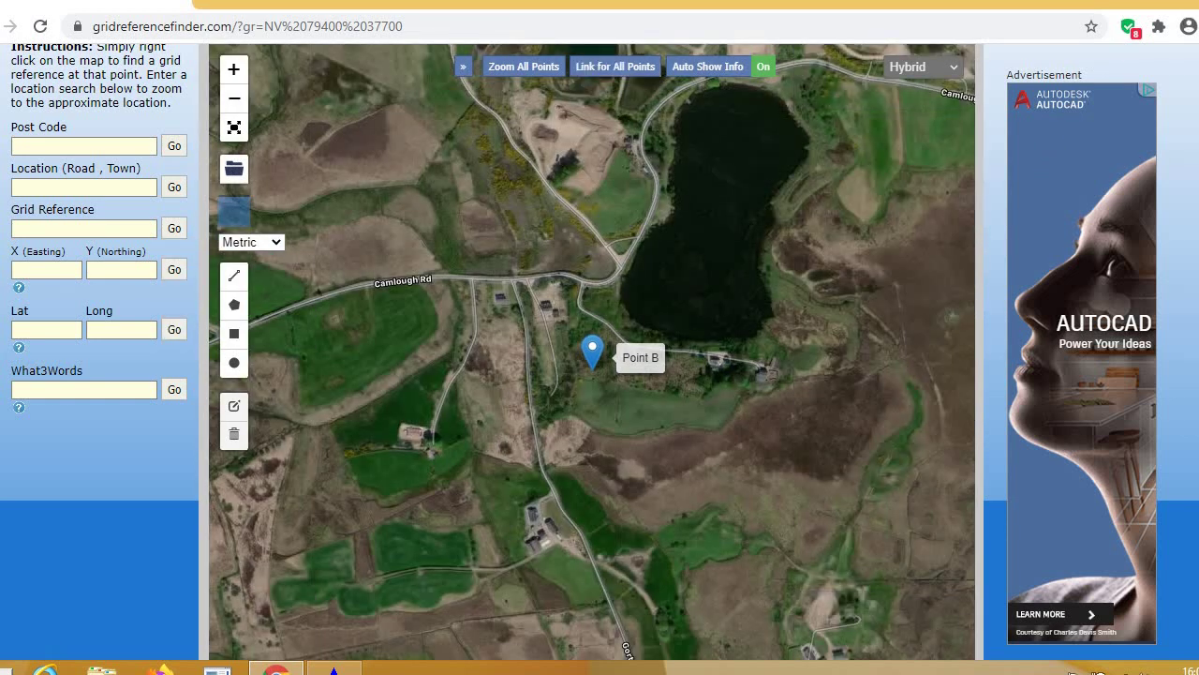
scroll(1046, 139, up, 2)
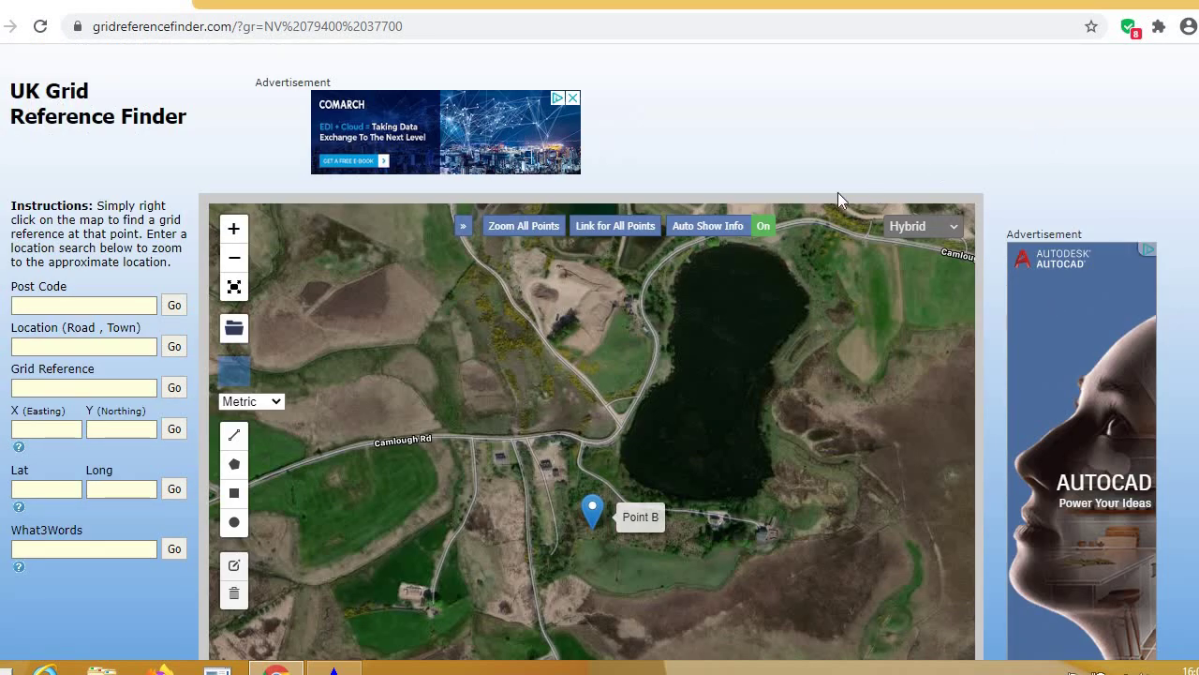
click(915, 229)
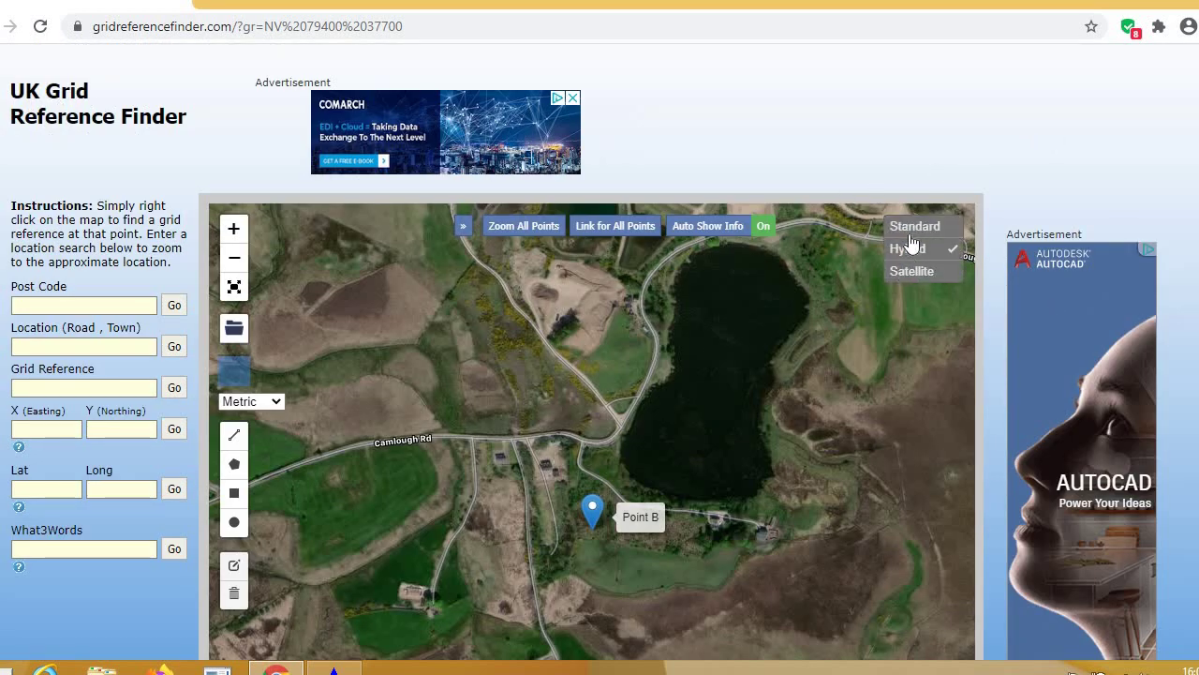
click(914, 228)
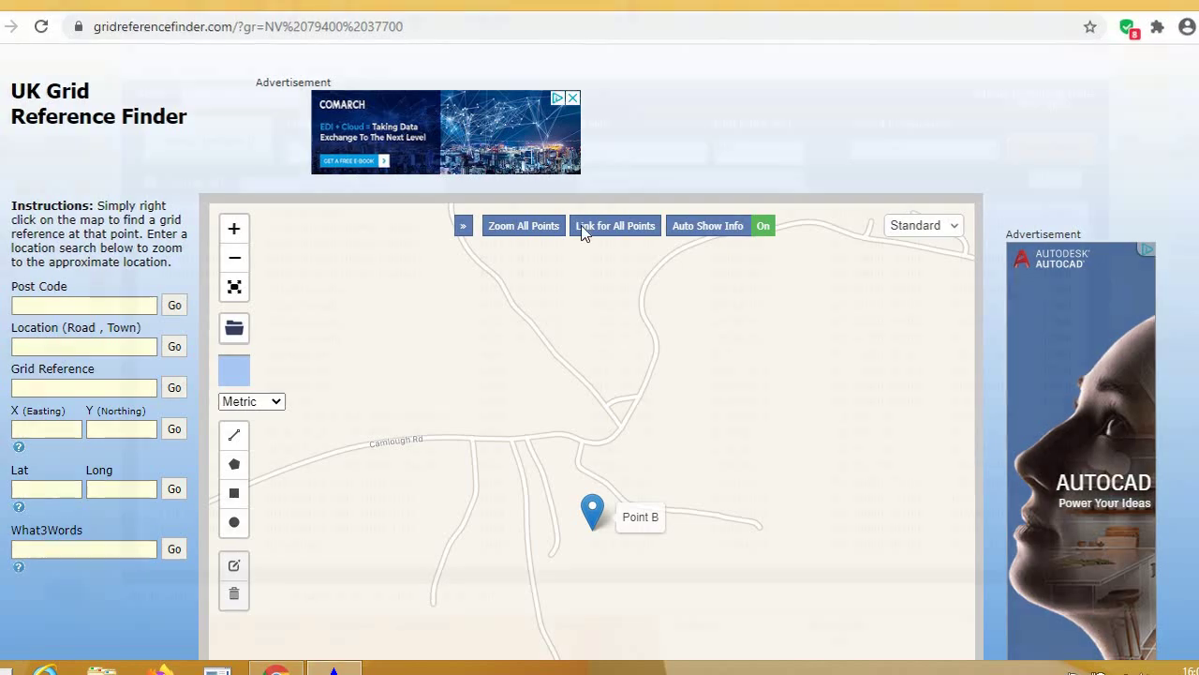
- Switch back to WTR Browser Live View and review the licence sectors available for searching
key(alt+Tab)
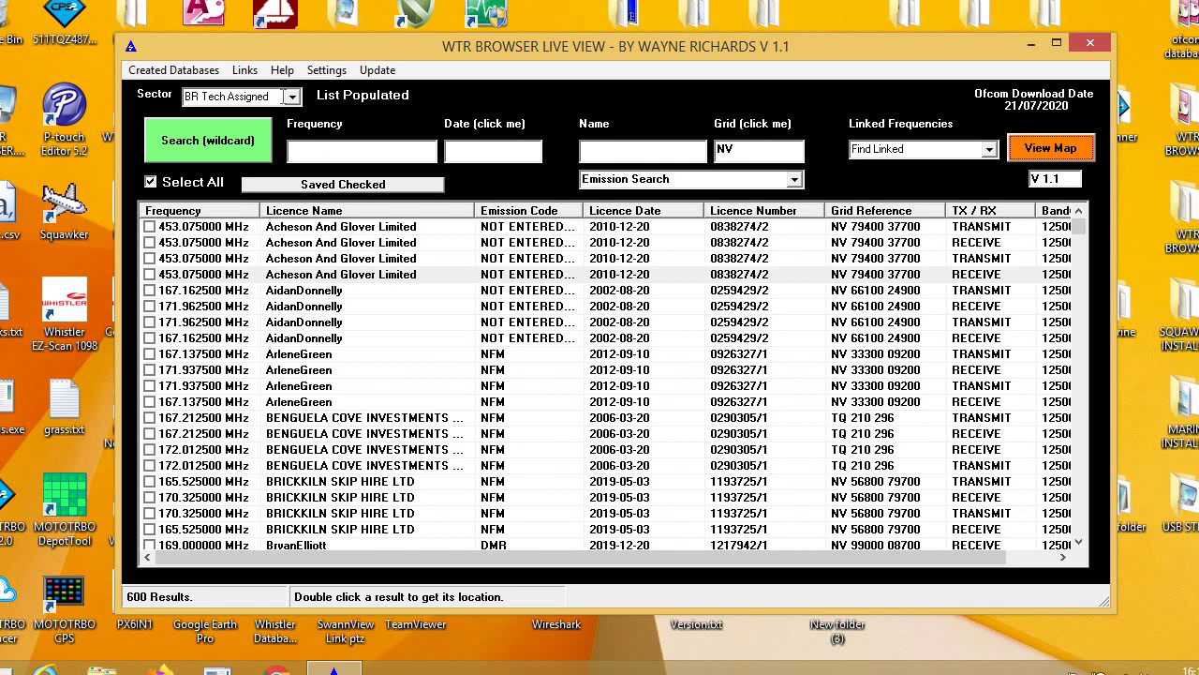
click(292, 97)
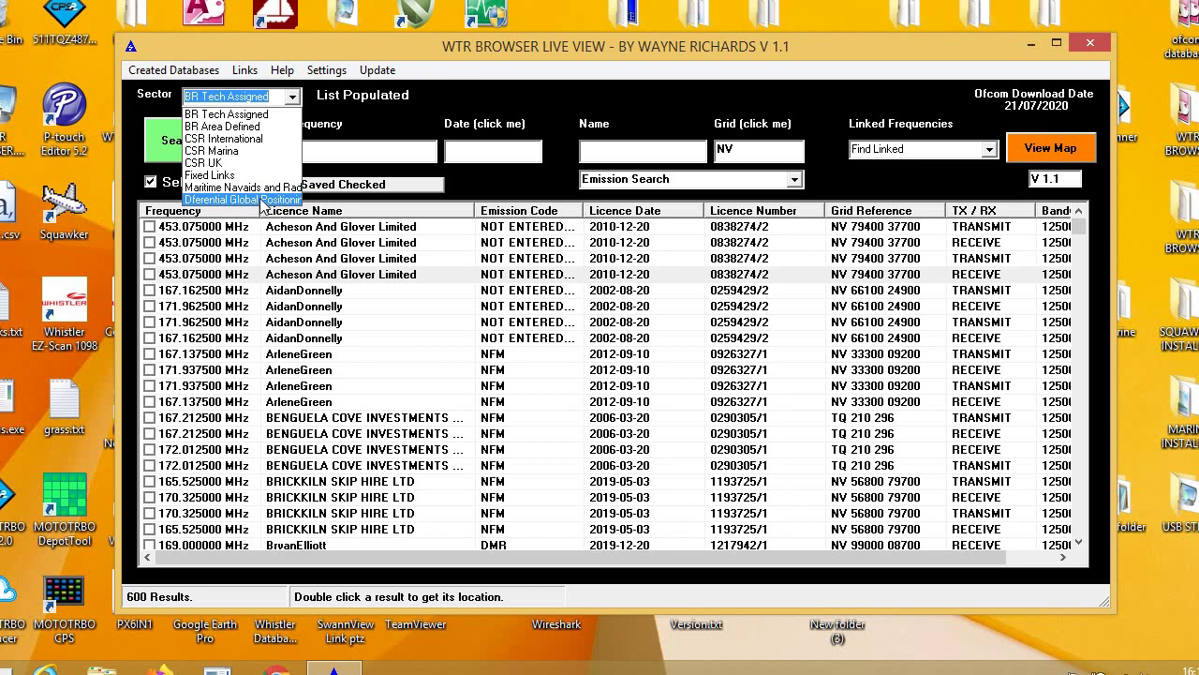
click(532, 55)
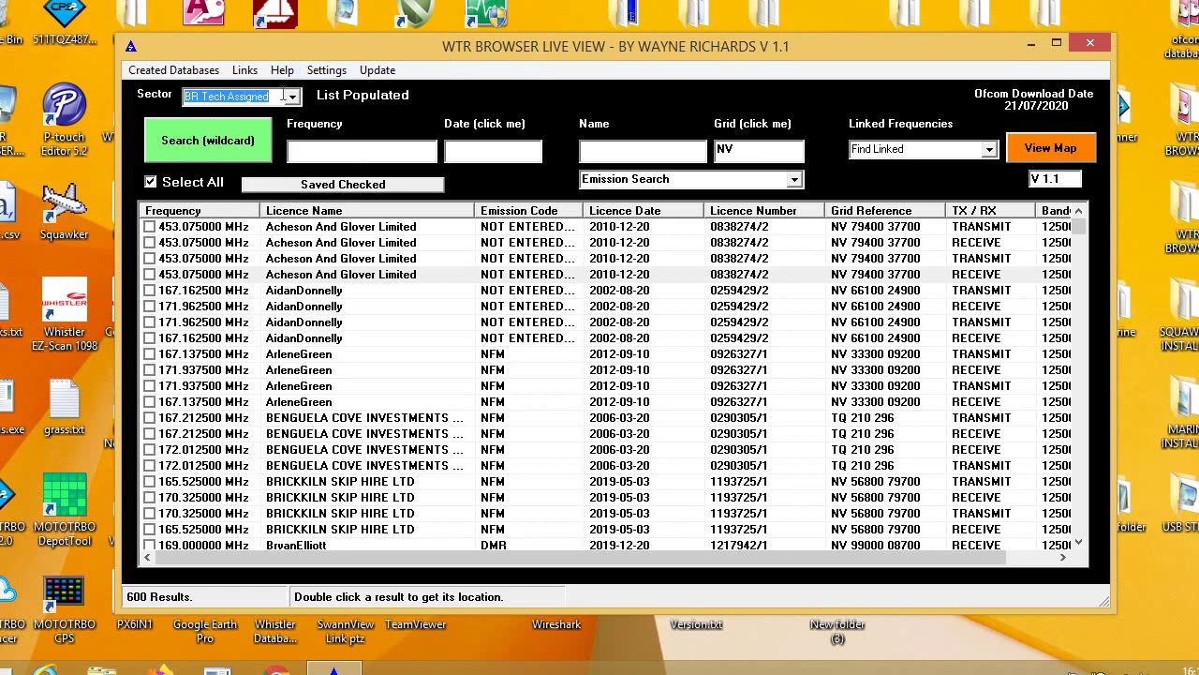
mouse_move(417, 51)
mouse_down()
mouse_move(418, 20)
mouse_move(417, 68)
mouse_up()
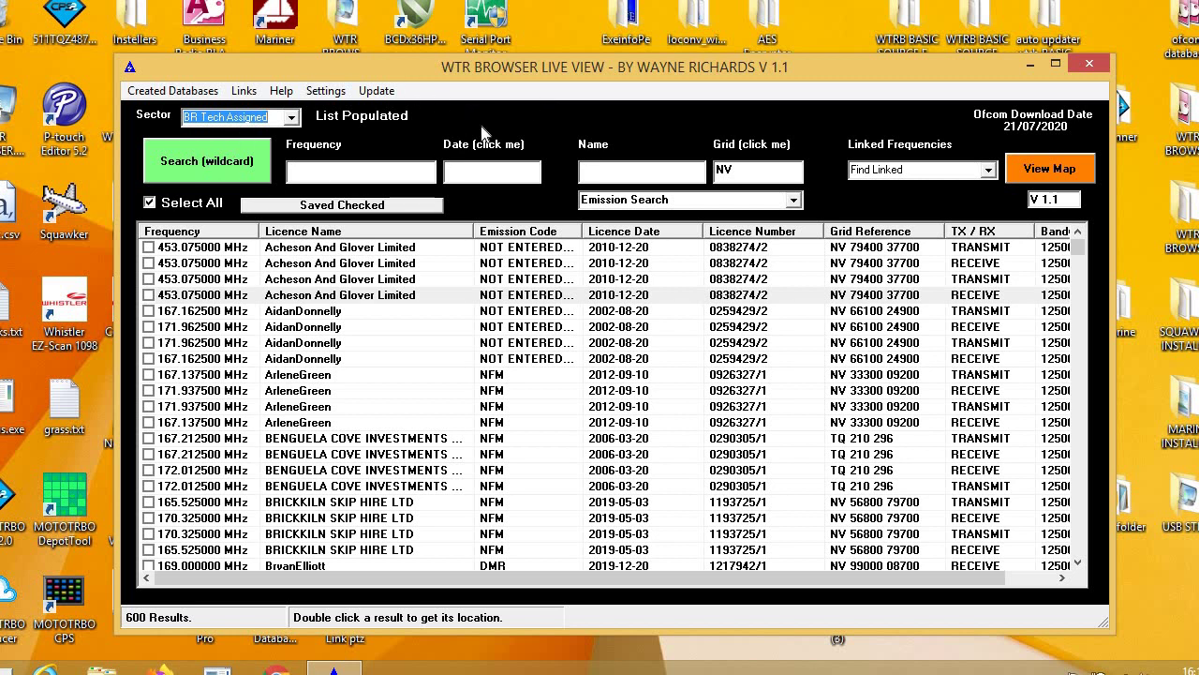
drag(576, 80, 600, 48)
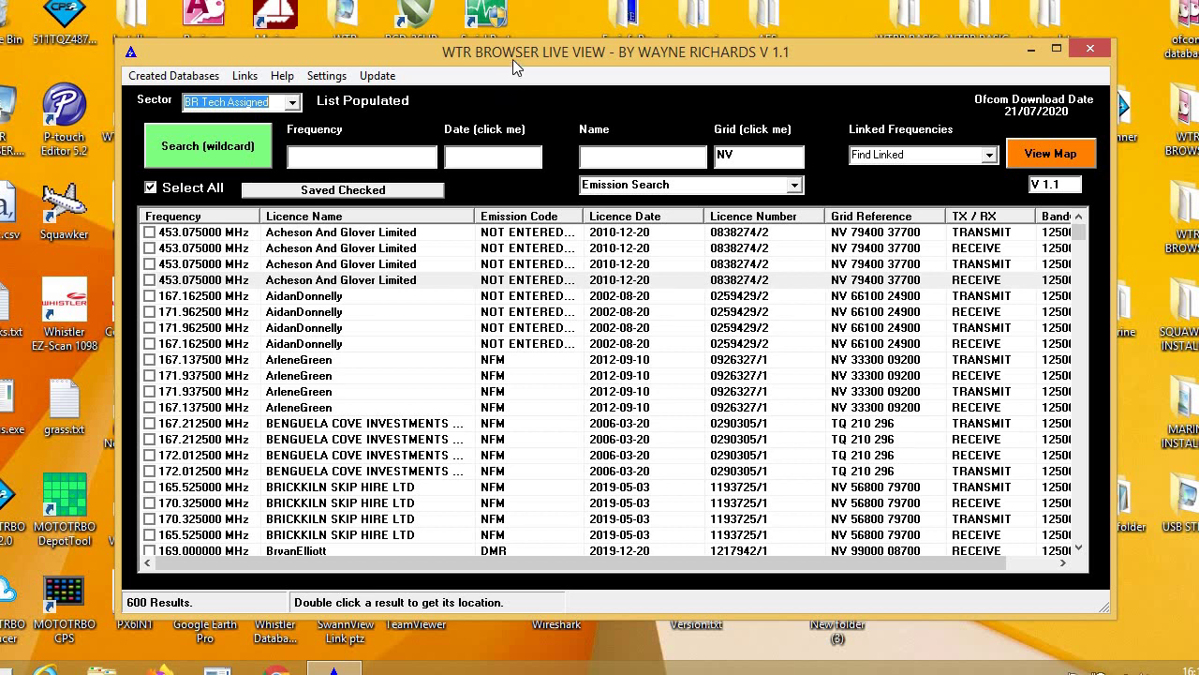
mouse_move(513, 59)
mouse_down()
mouse_move(525, 65)
mouse_move(514, 66)
mouse_up()
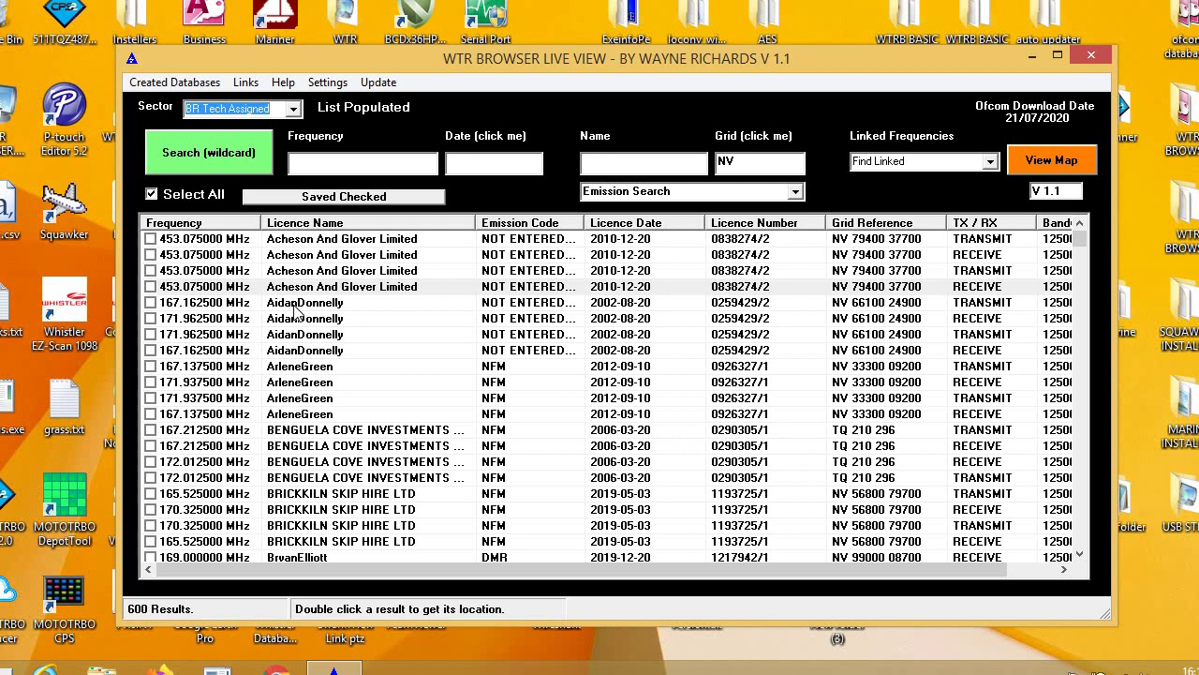
click(294, 305)
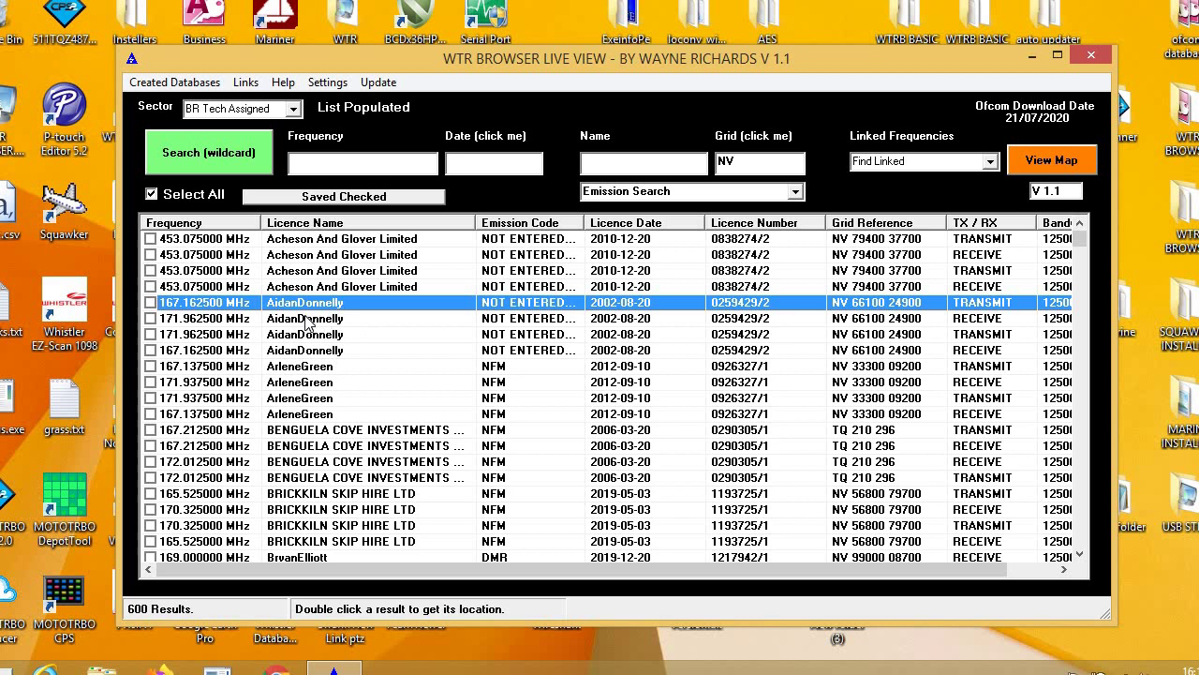
click(320, 287)
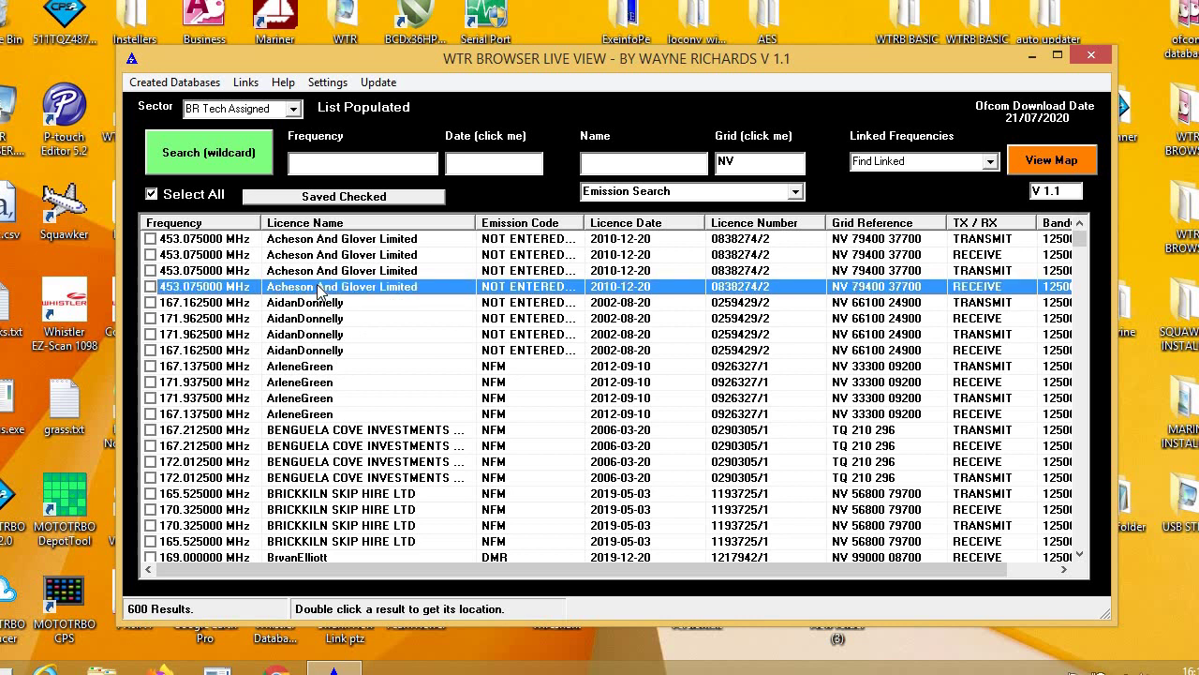
click(304, 305)
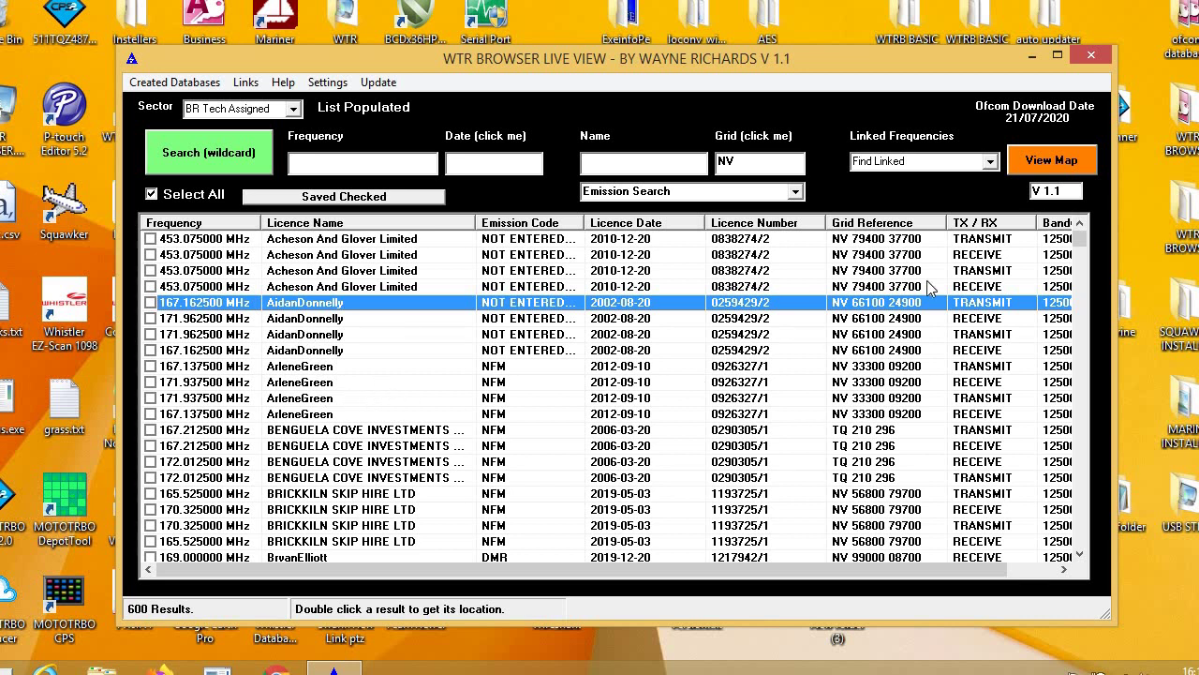
drag(1079, 244, 1078, 255)
scroll(540, 469, up, 4)
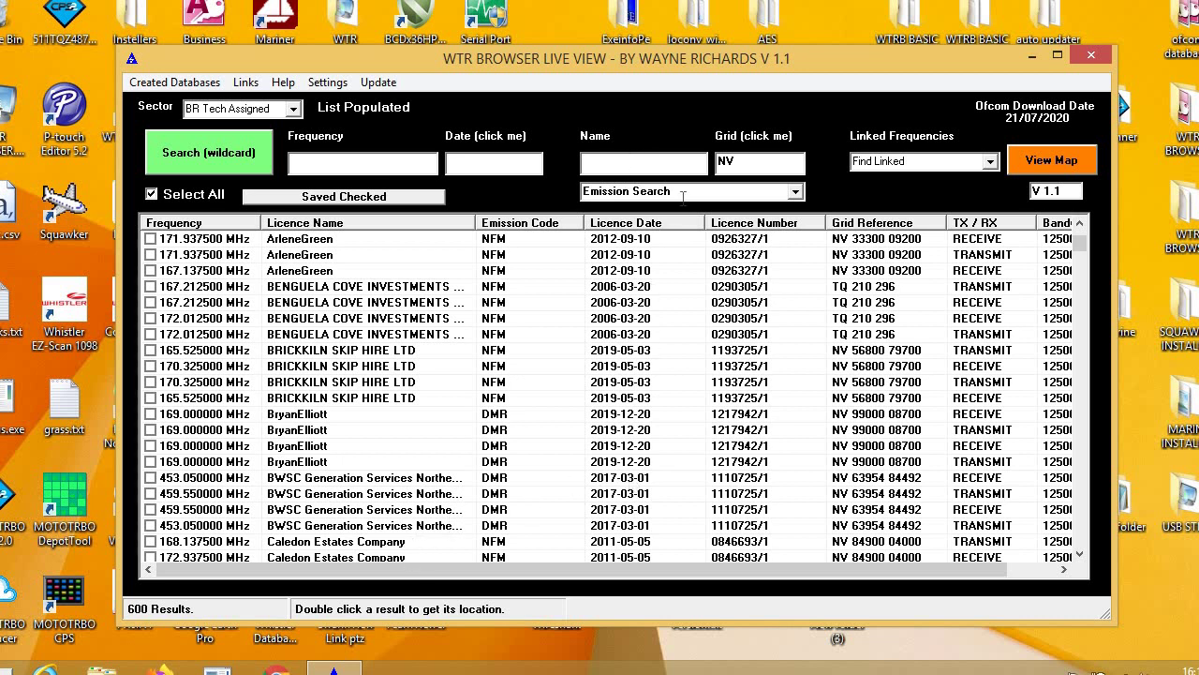
- Replace the grid search code with SP
click(749, 164)
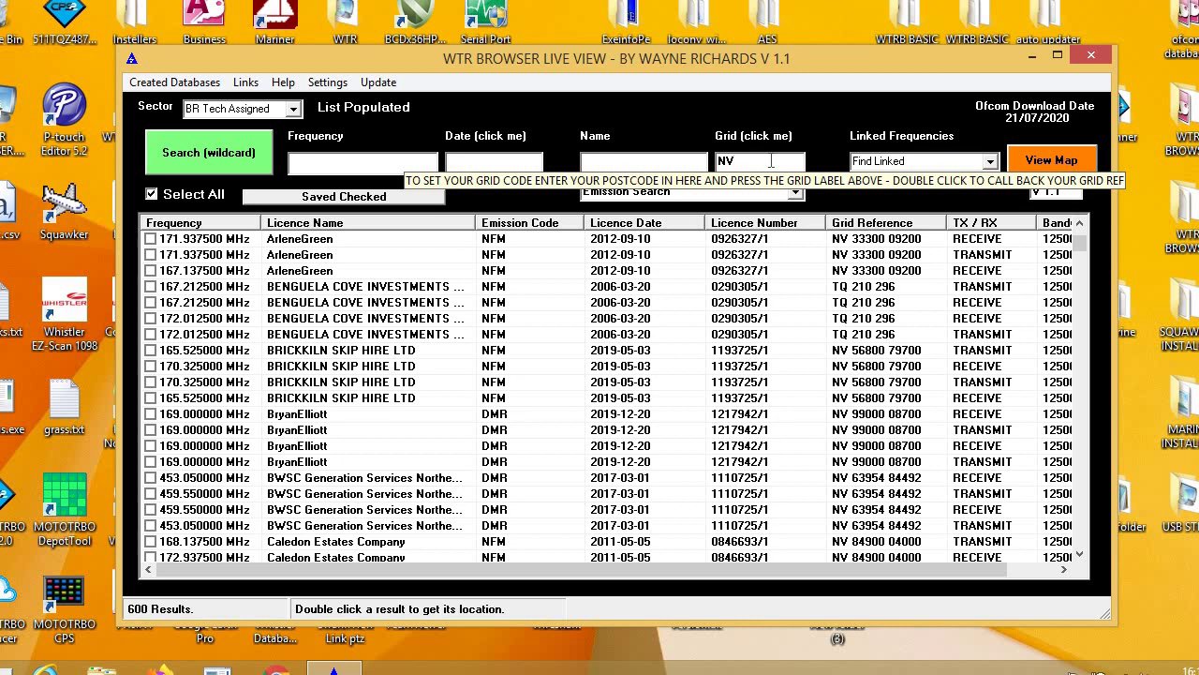
key(BackSpace)
key(BackSpace)
text(SP)
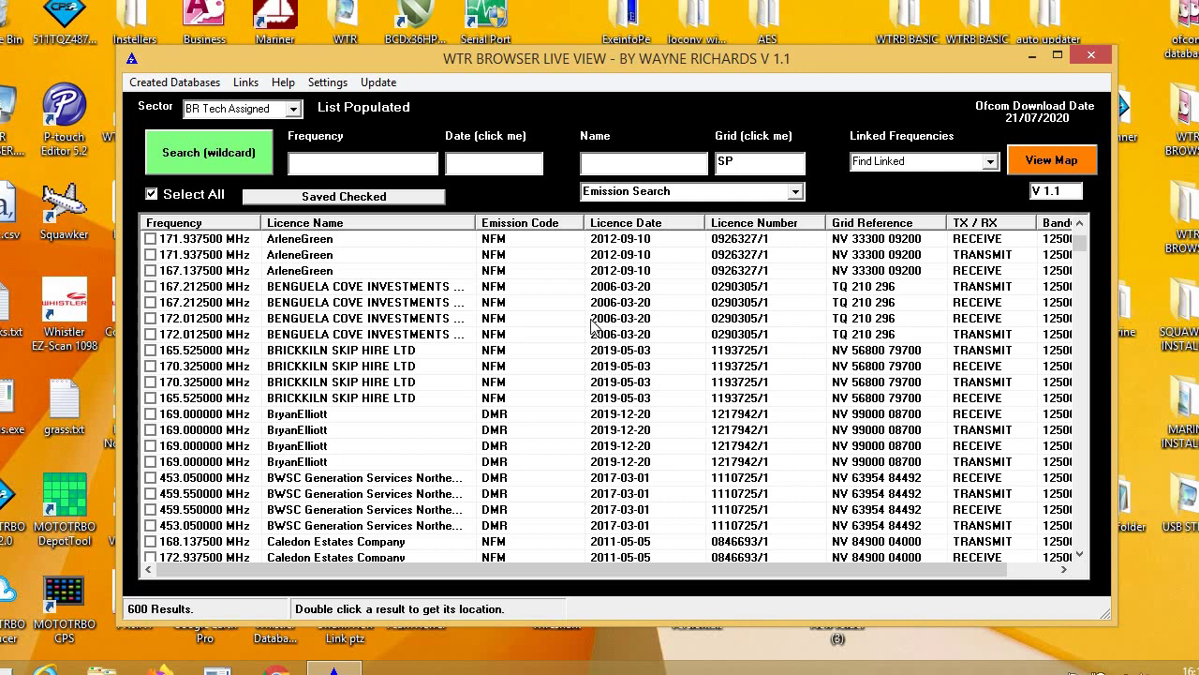
- Select the first 167.2125 MHz Benguela Cove Investments licence, find entries with the same licence number, and confirm the search
click(432, 288)
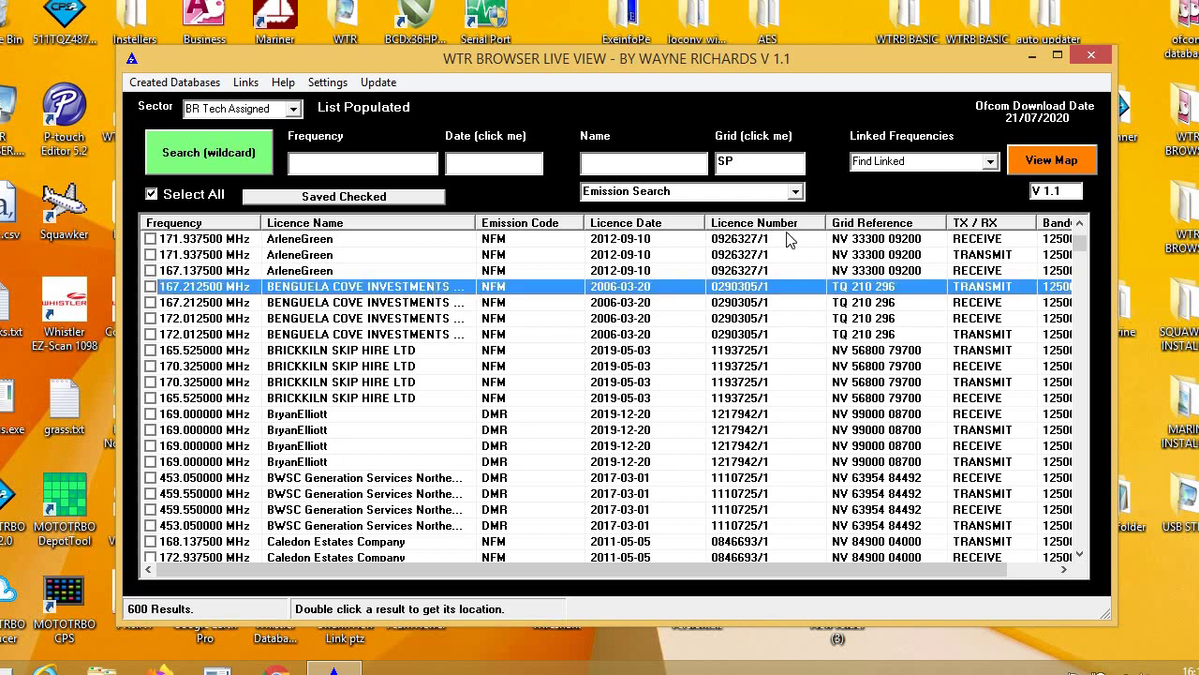
click(995, 167)
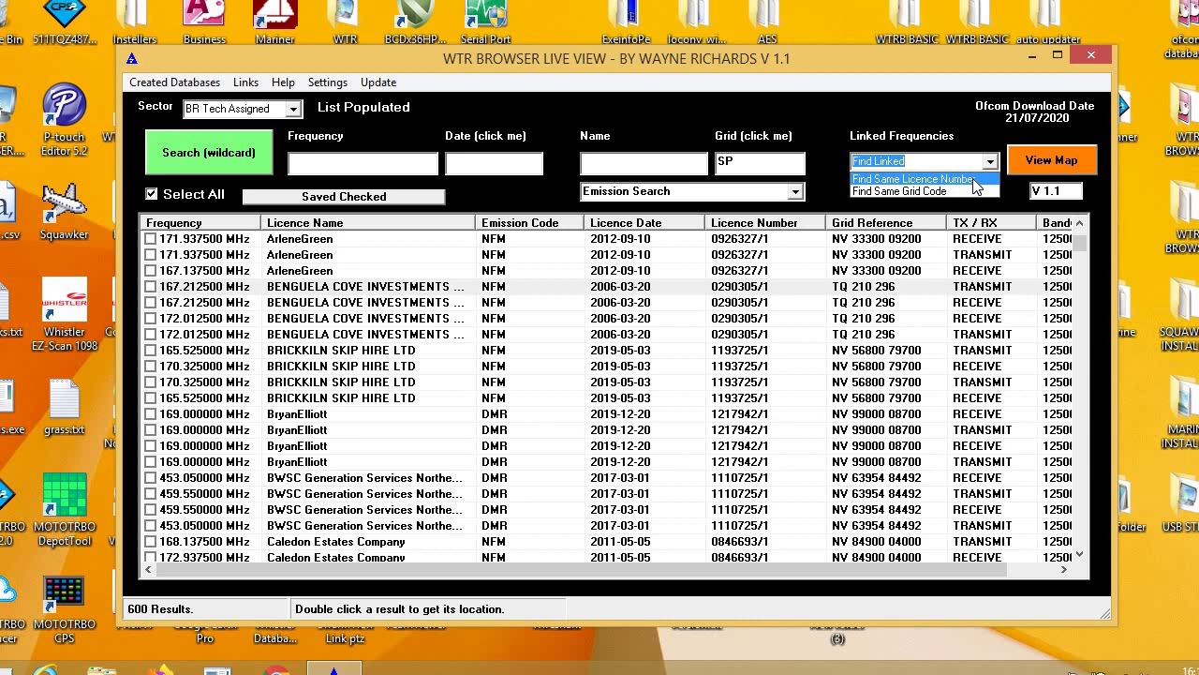
click(974, 180)
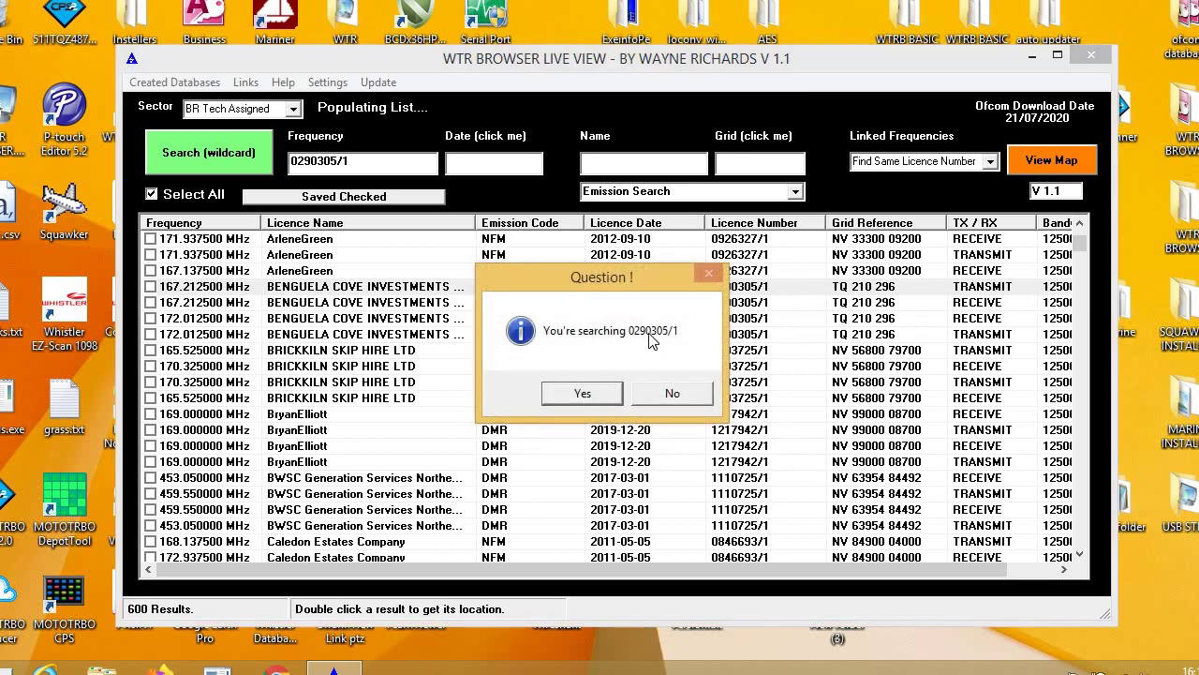
click(580, 393)
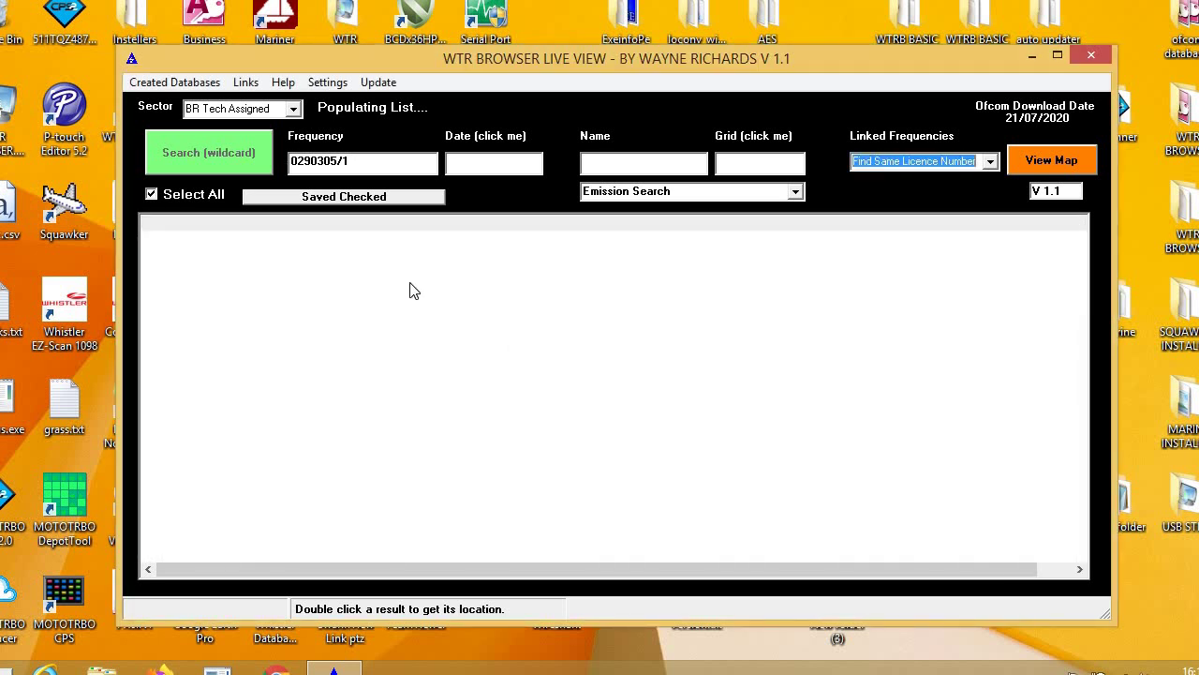
- Enter SP as the grid code and review the linked-frequency search options for the first Benguela Cove result
click(750, 161)
text(SP)
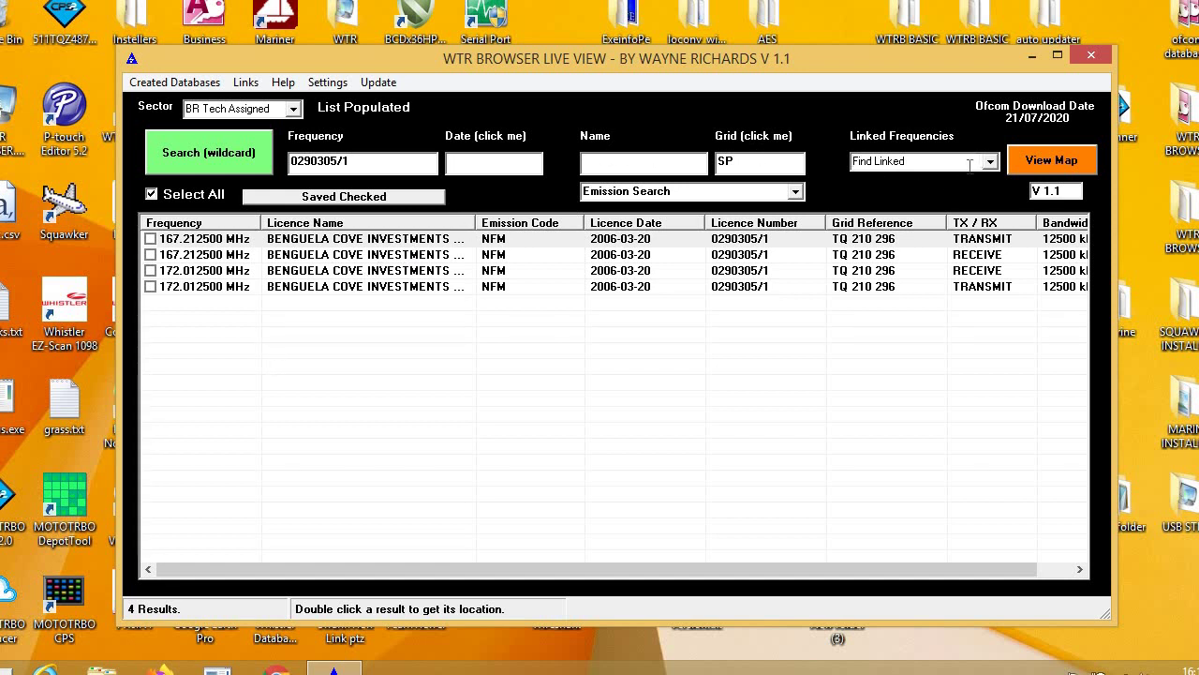
click(506, 242)
click(990, 162)
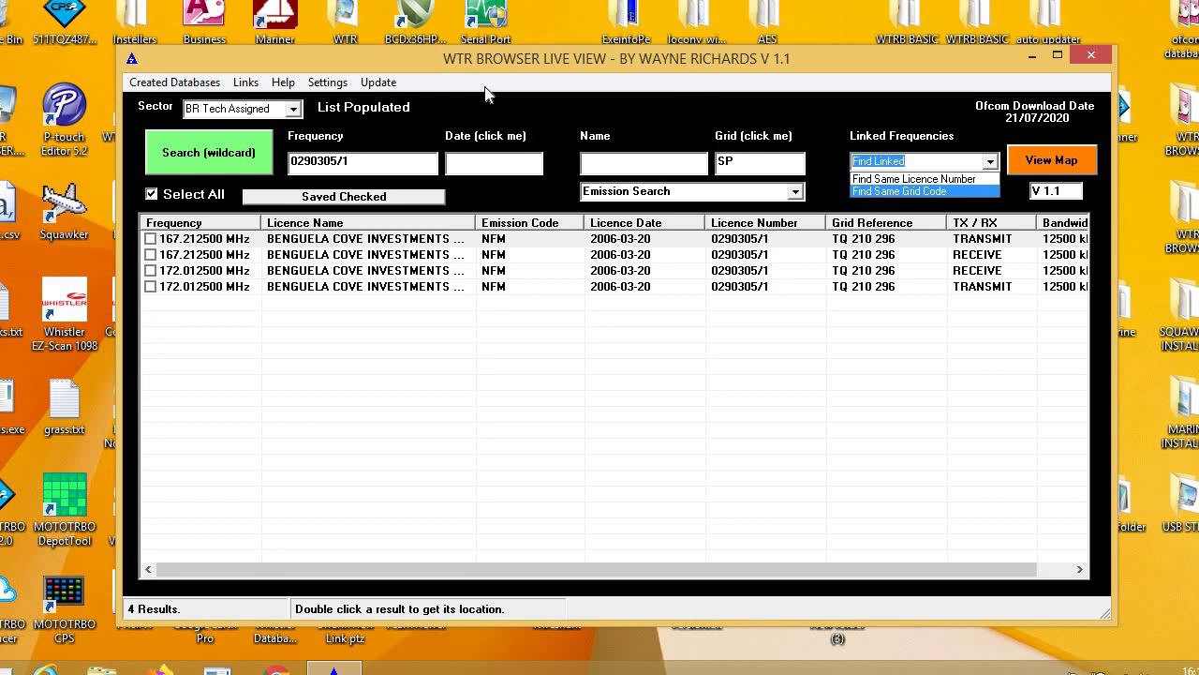
key(Escape)
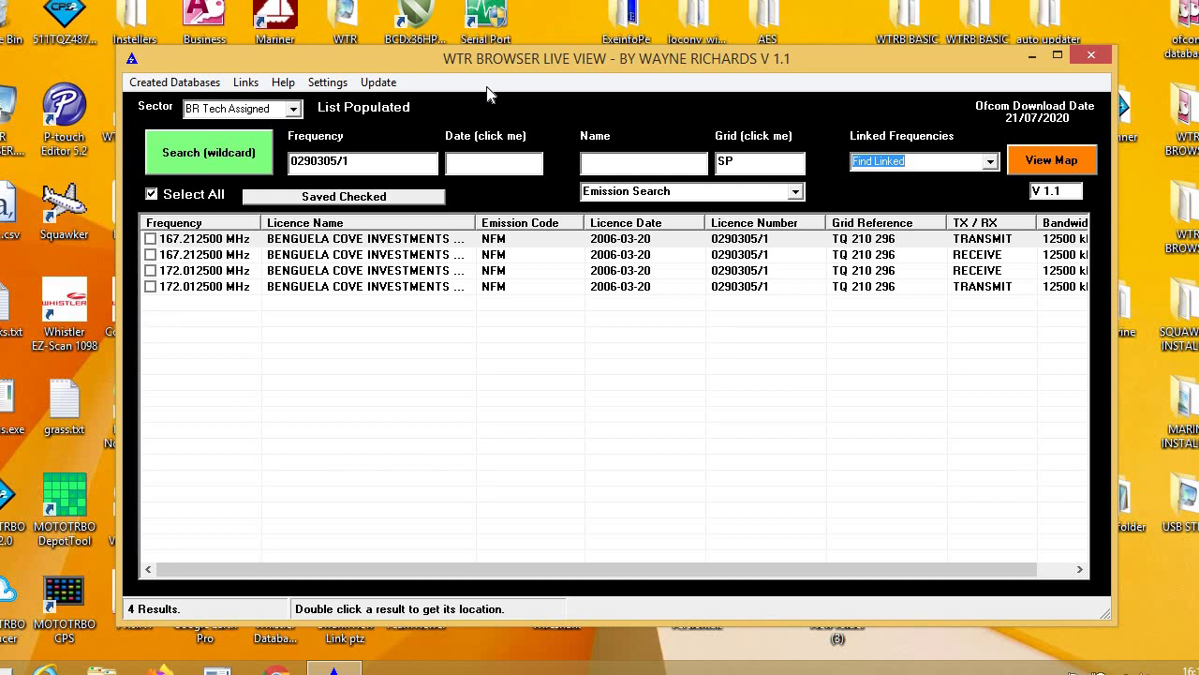
drag(556, 60, 554, 58)
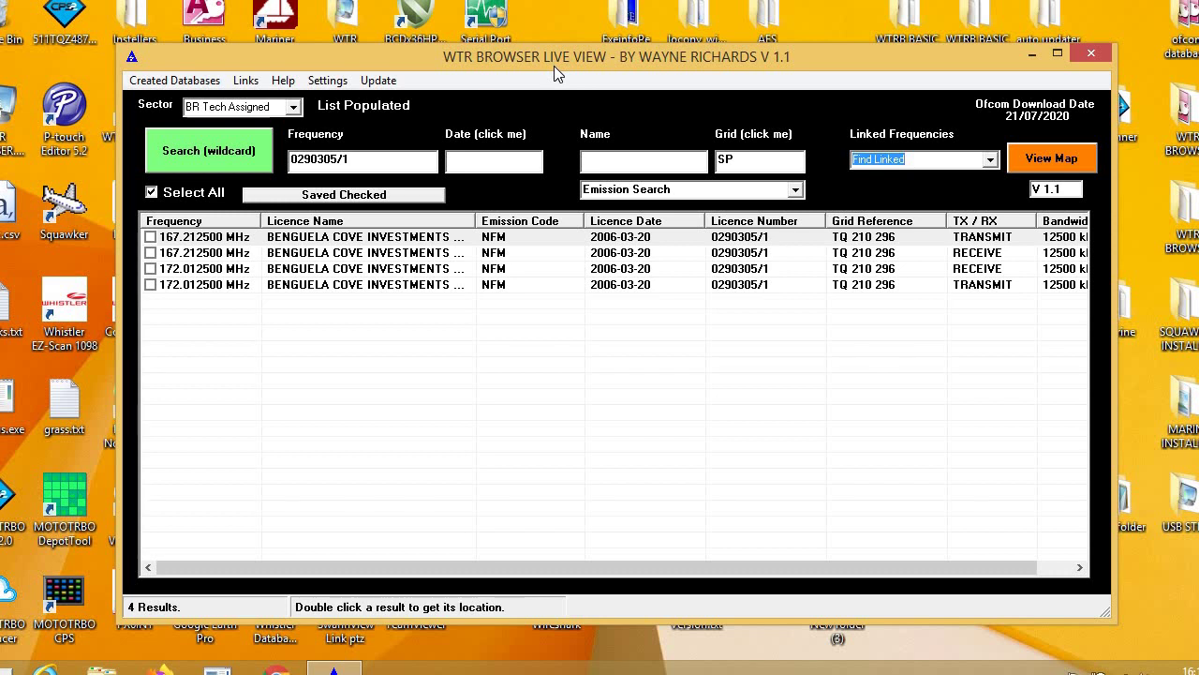